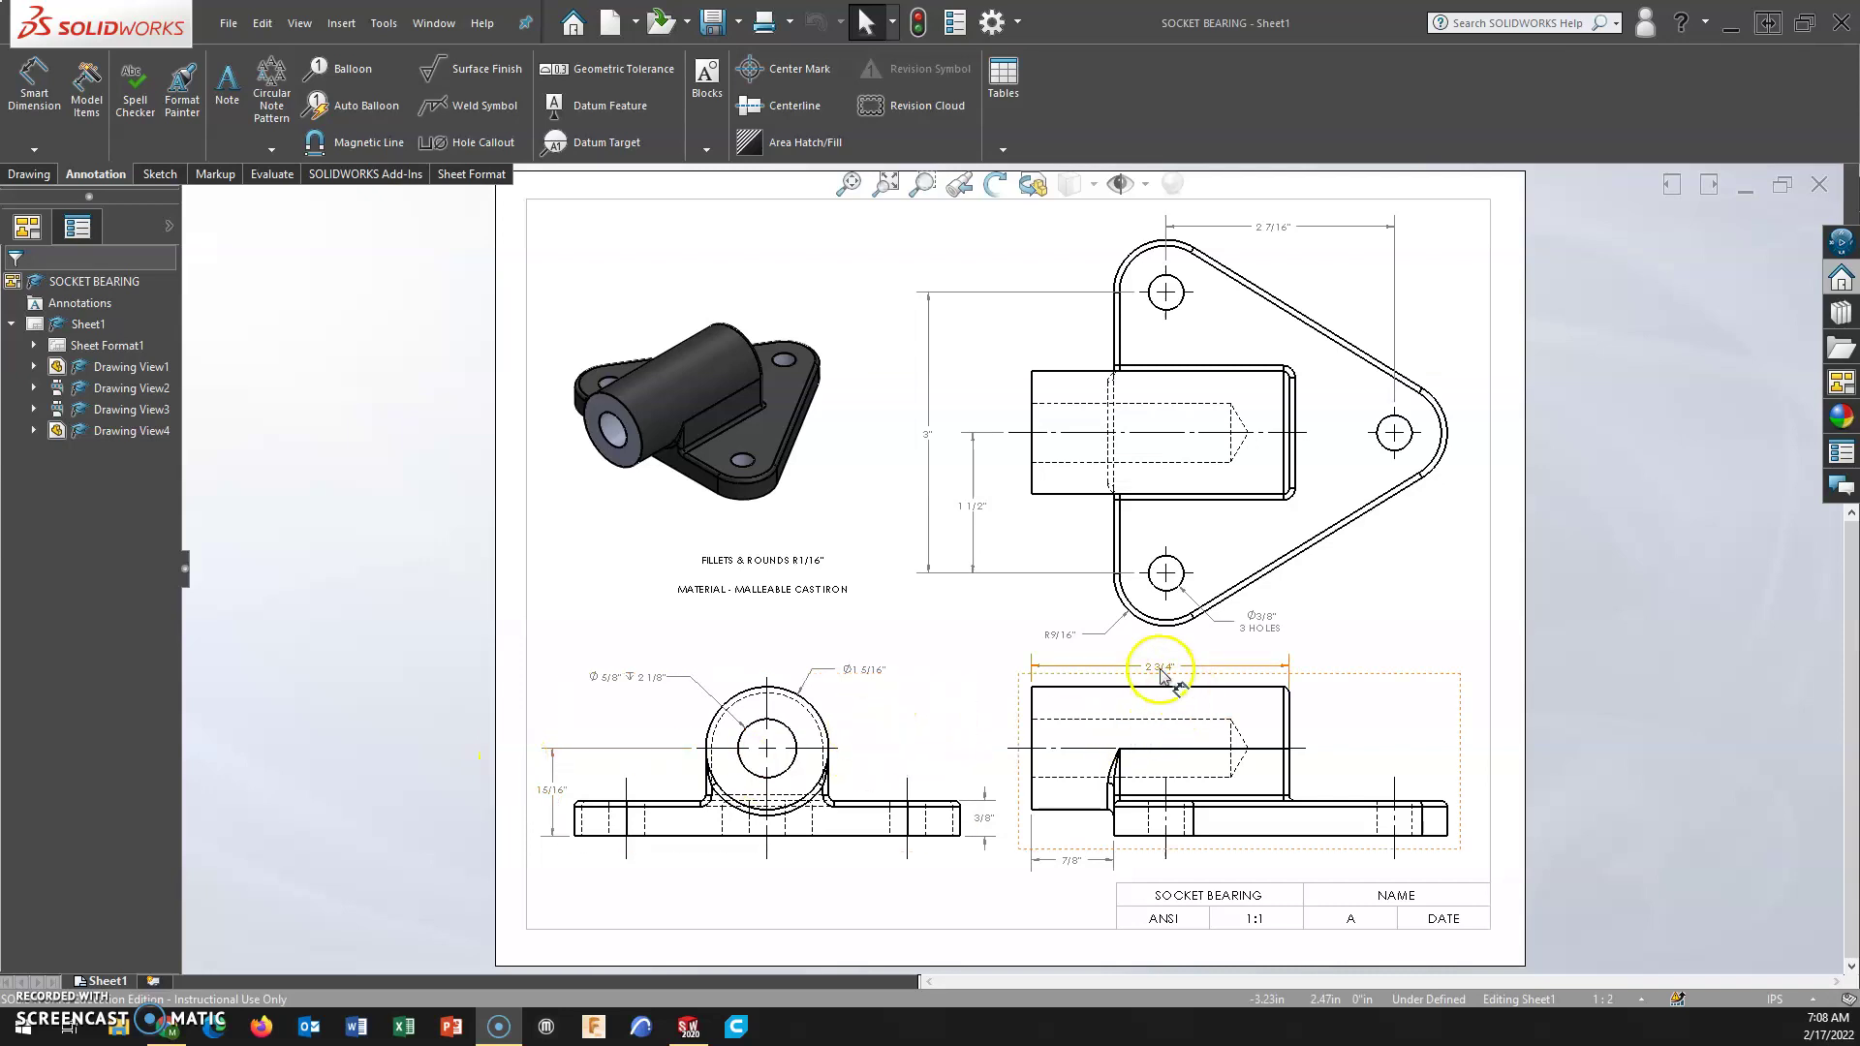
# Fit the sheet in view and inspect the document units settings, closing them unchanged.
pyautogui.scroll(2, 1278, 726)
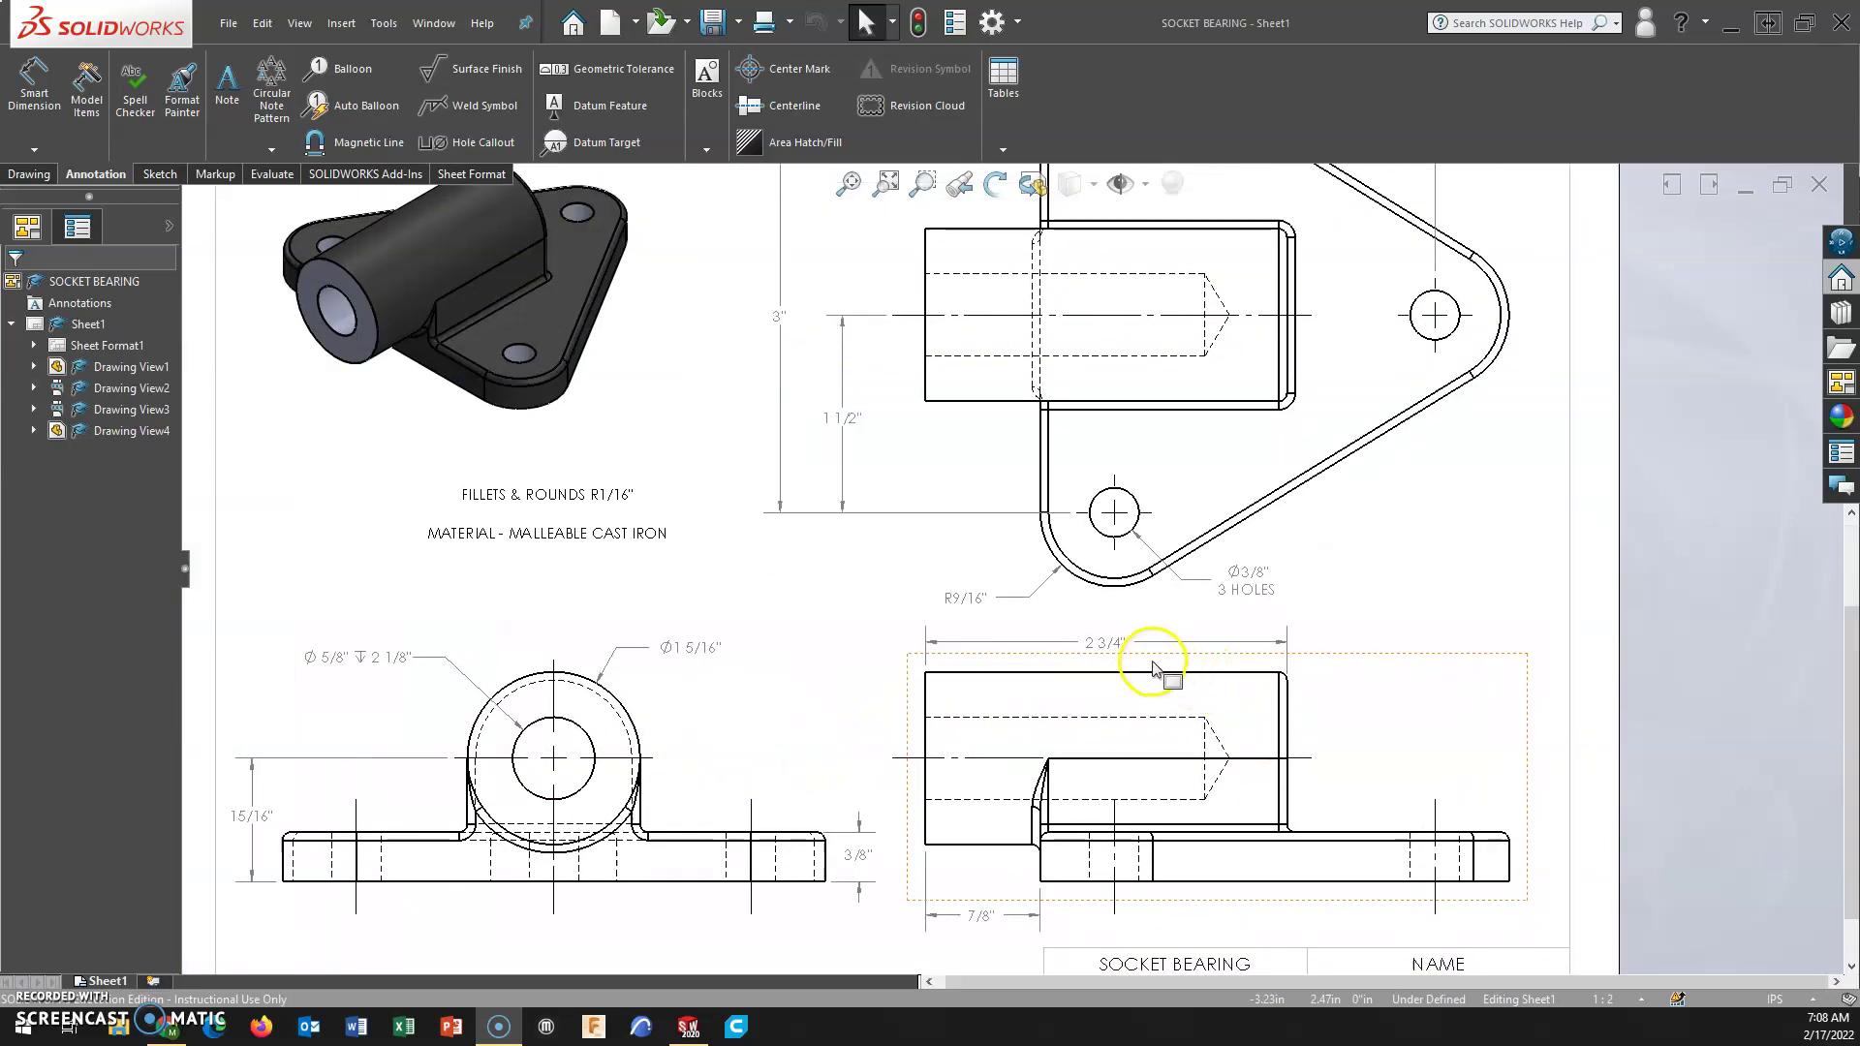
pyautogui.scroll(3, 1153, 668)
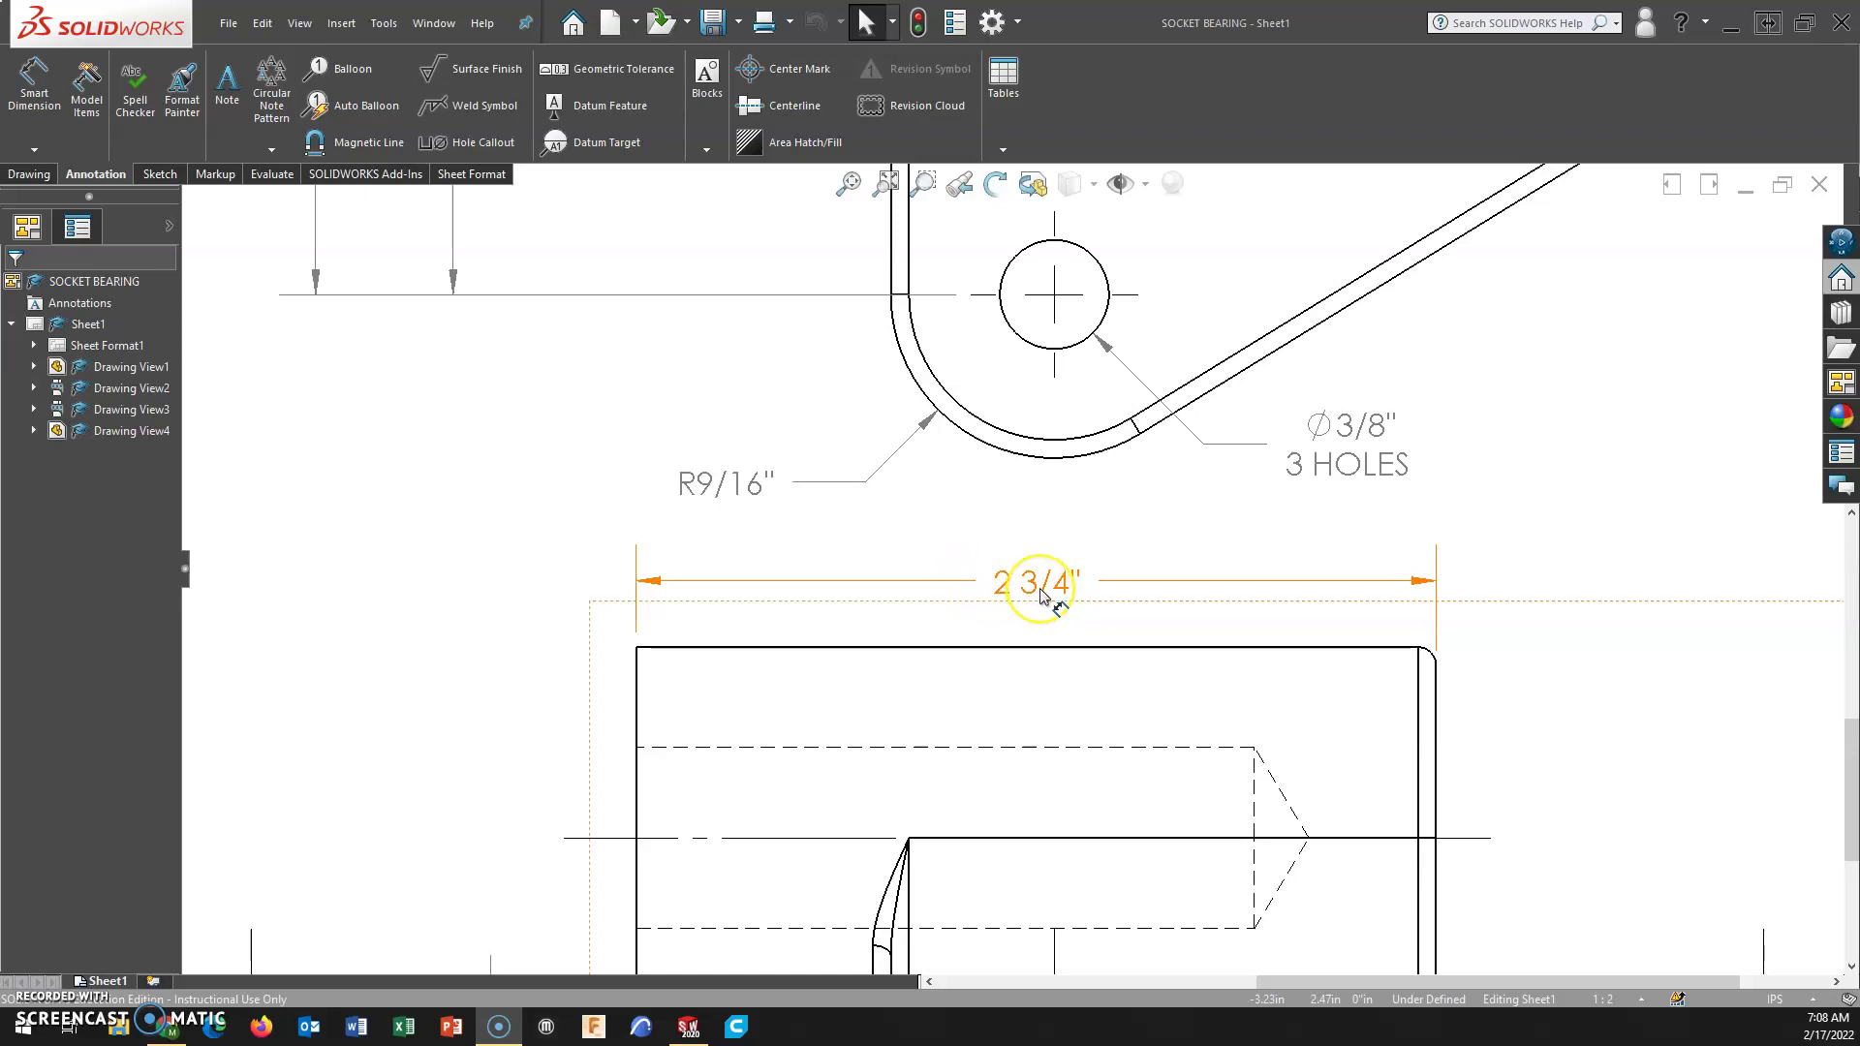
pyautogui.scroll(-4, 871, 625)
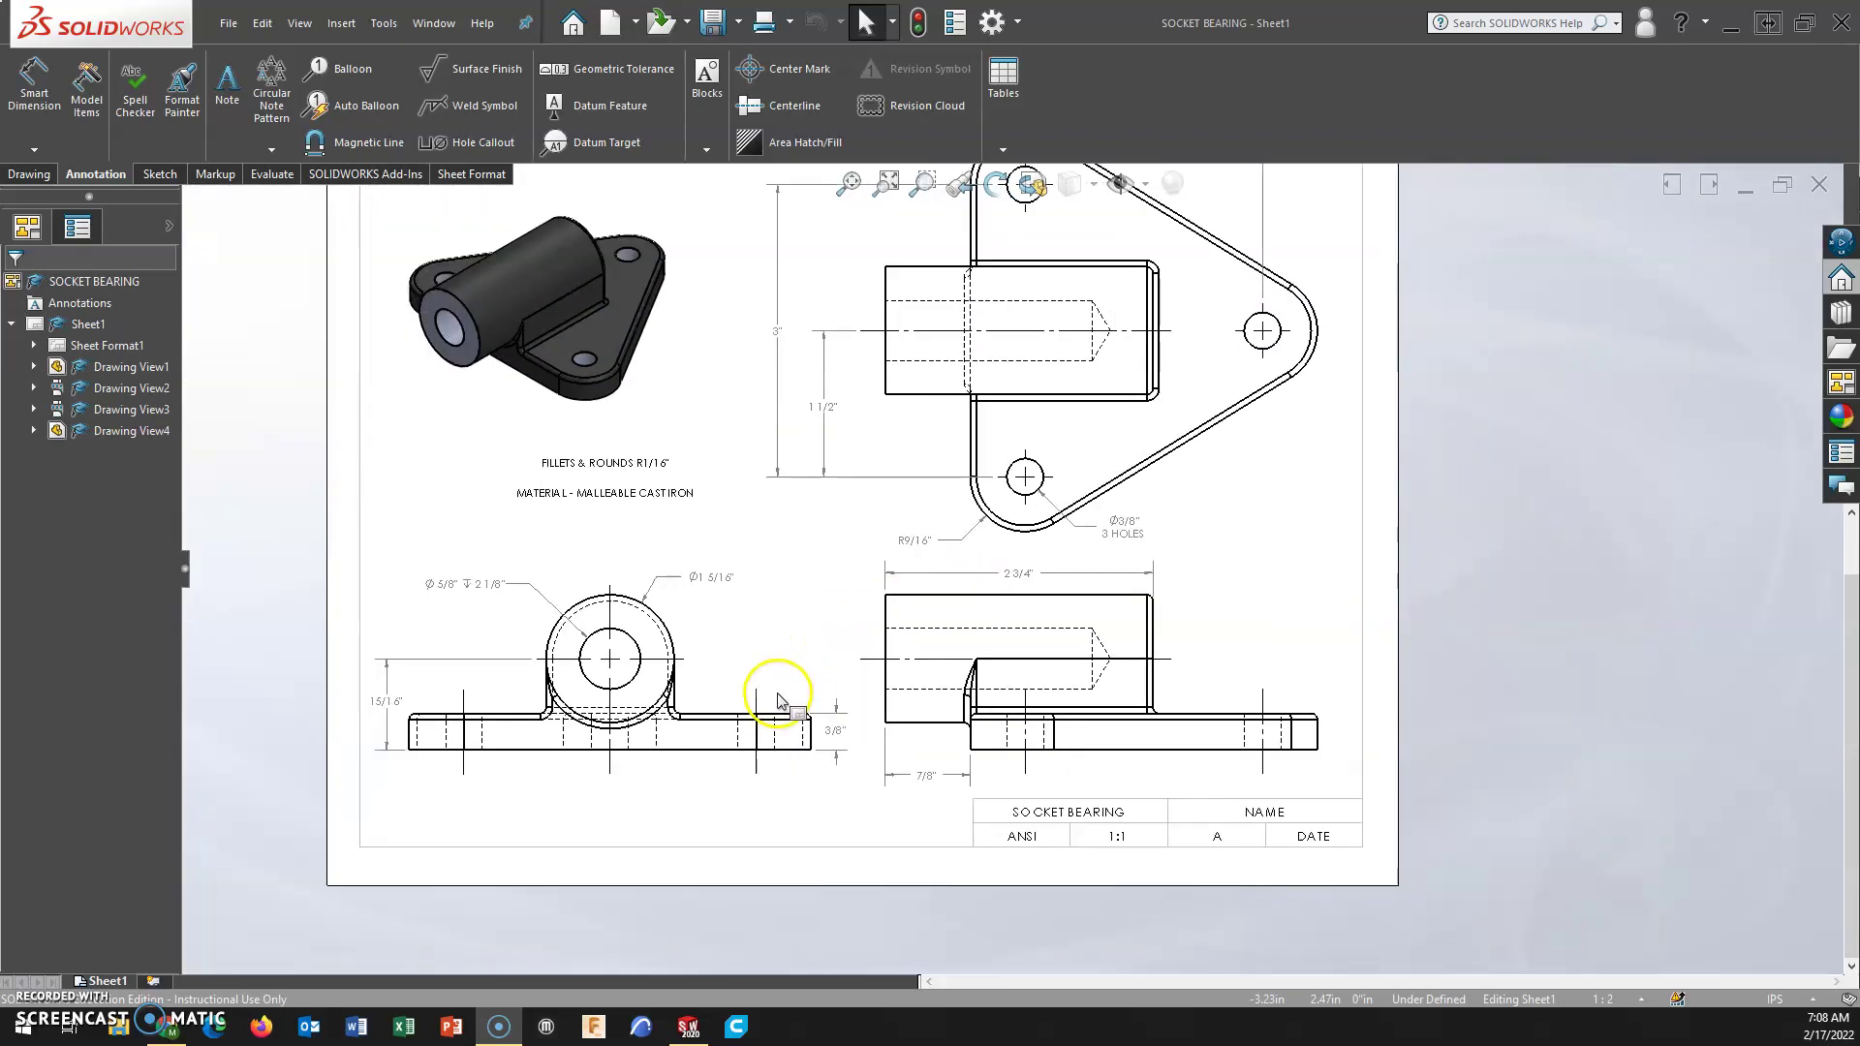
pyautogui.middleClick(876, 814)
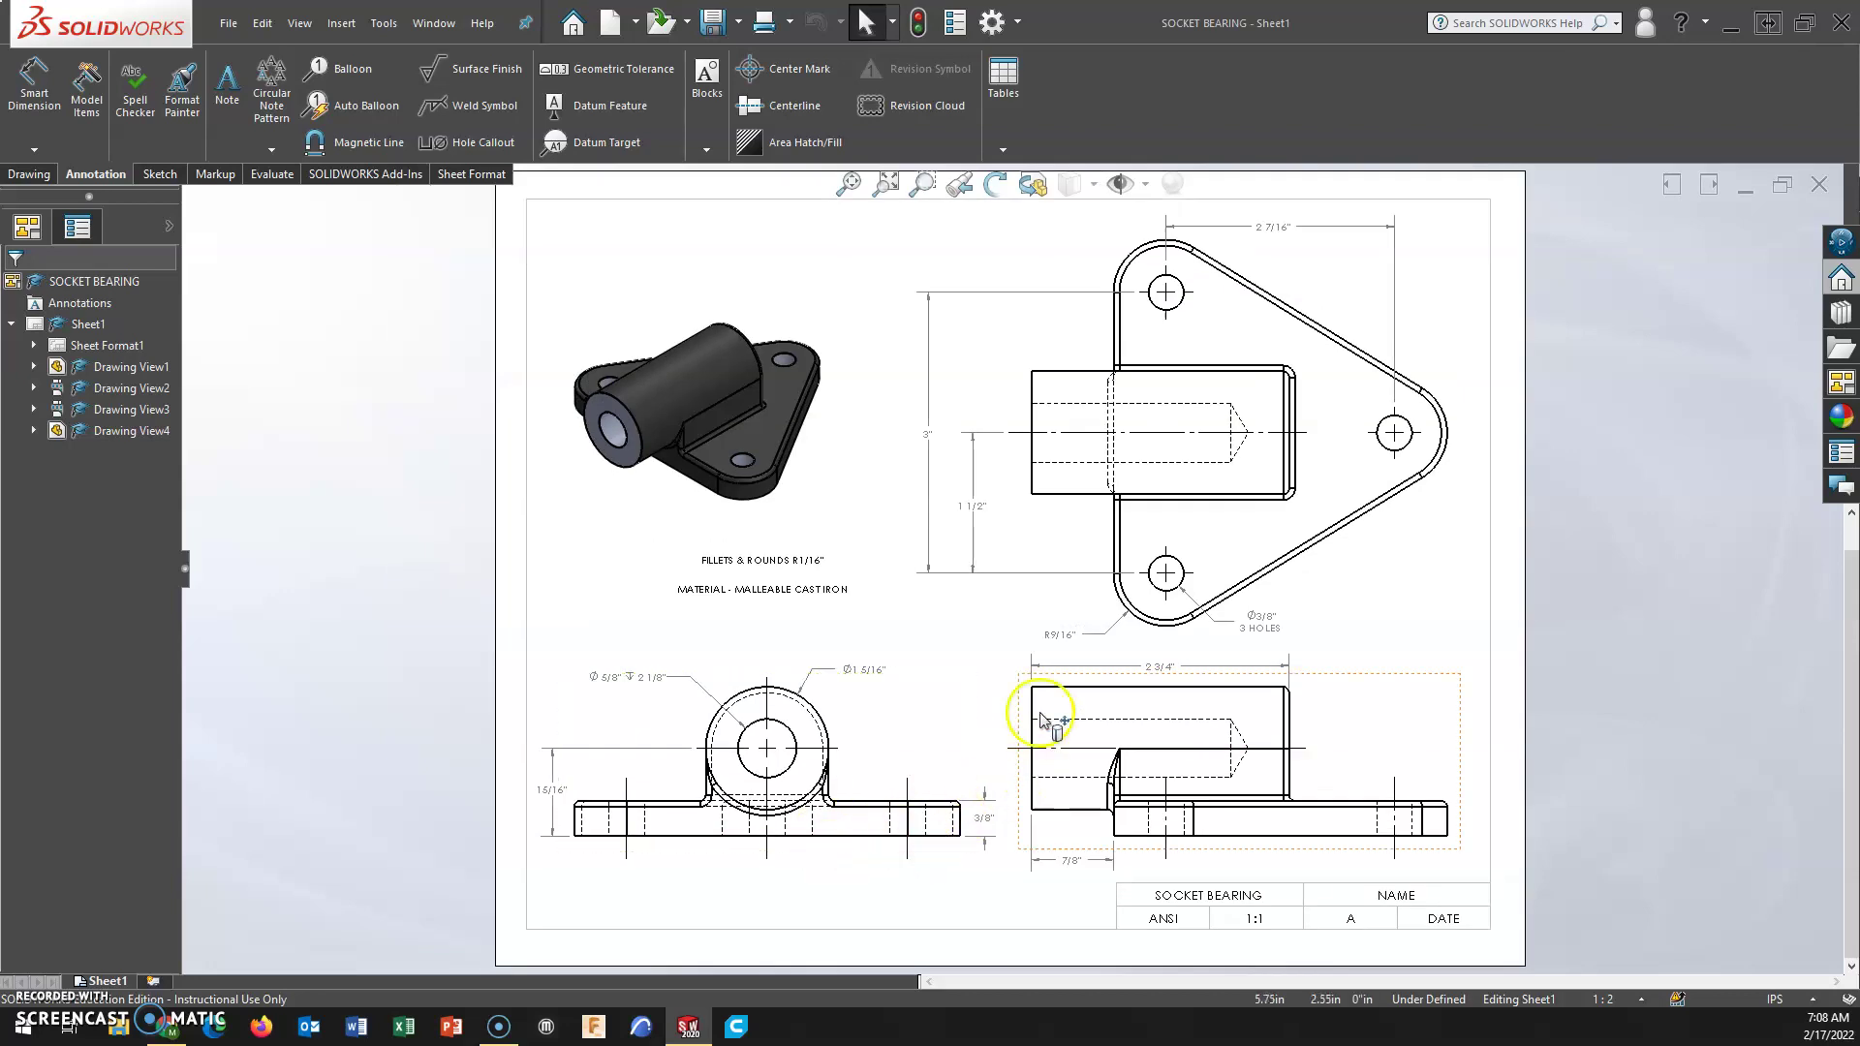
pyautogui.click(1813, 1000)
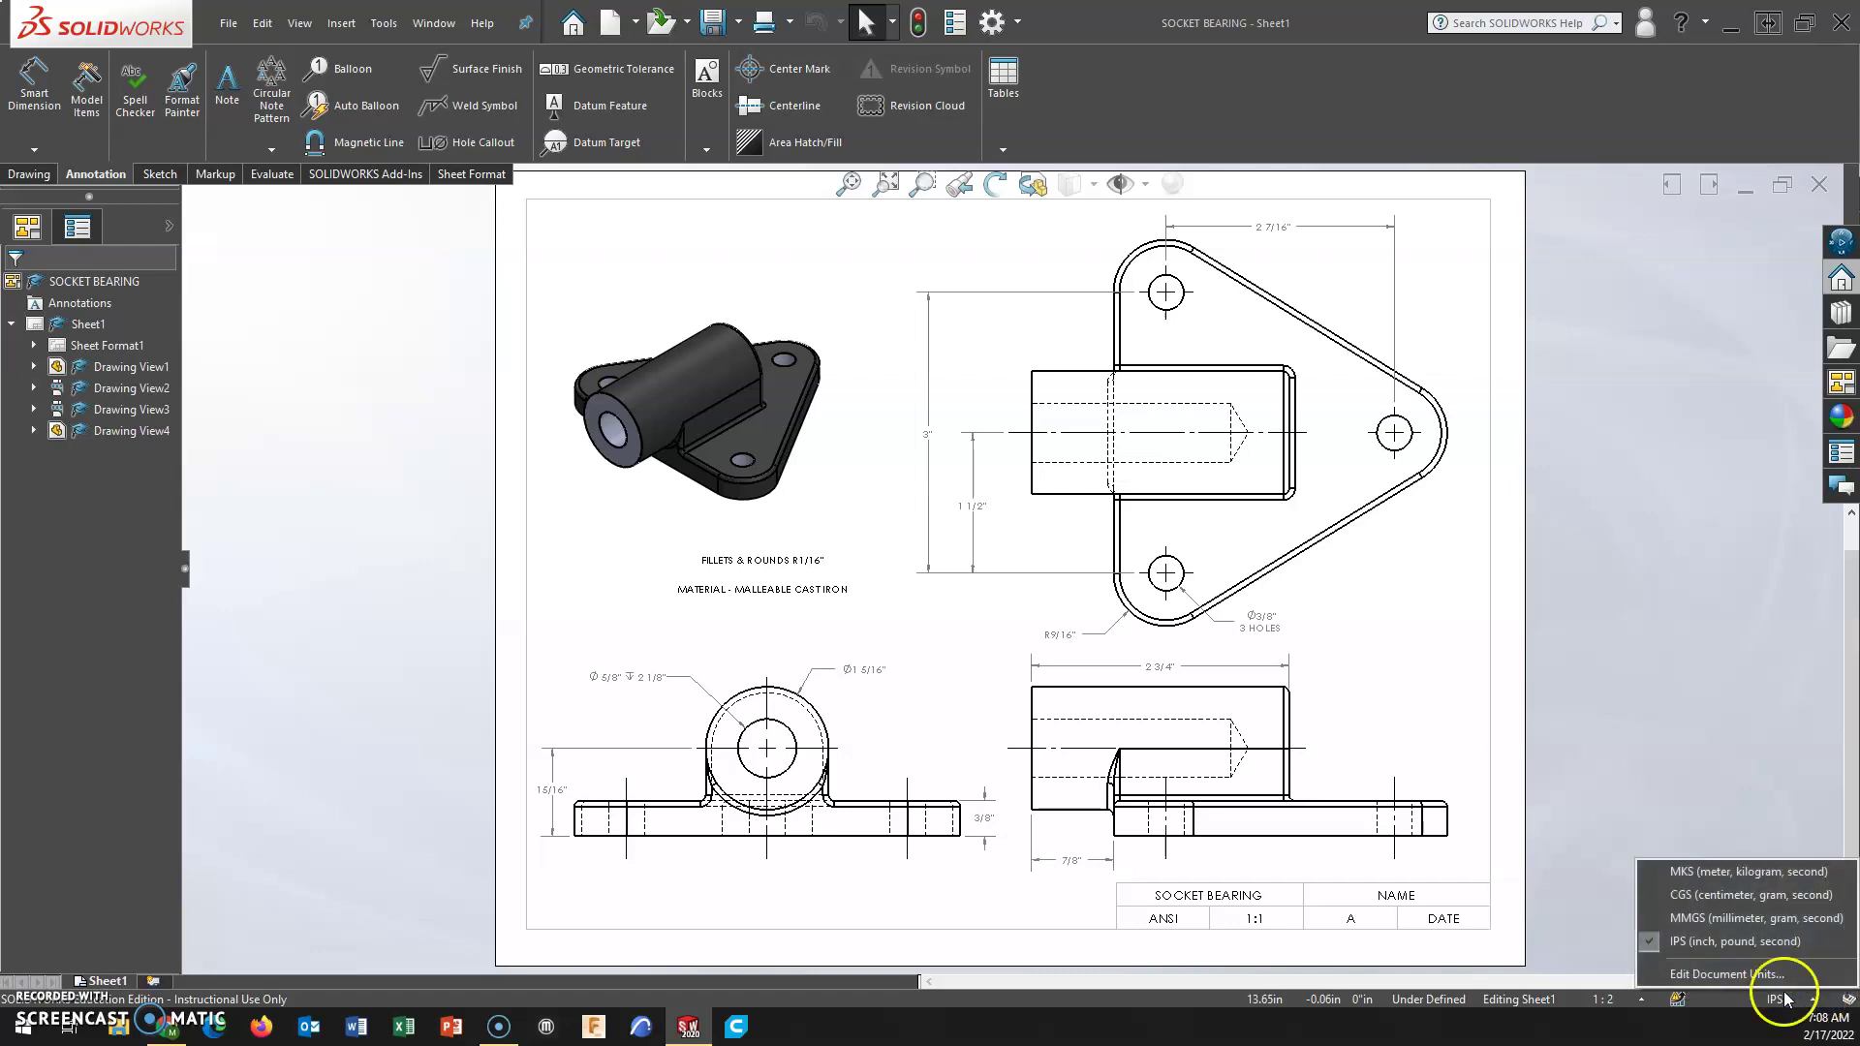
pyautogui.click(1705, 975)
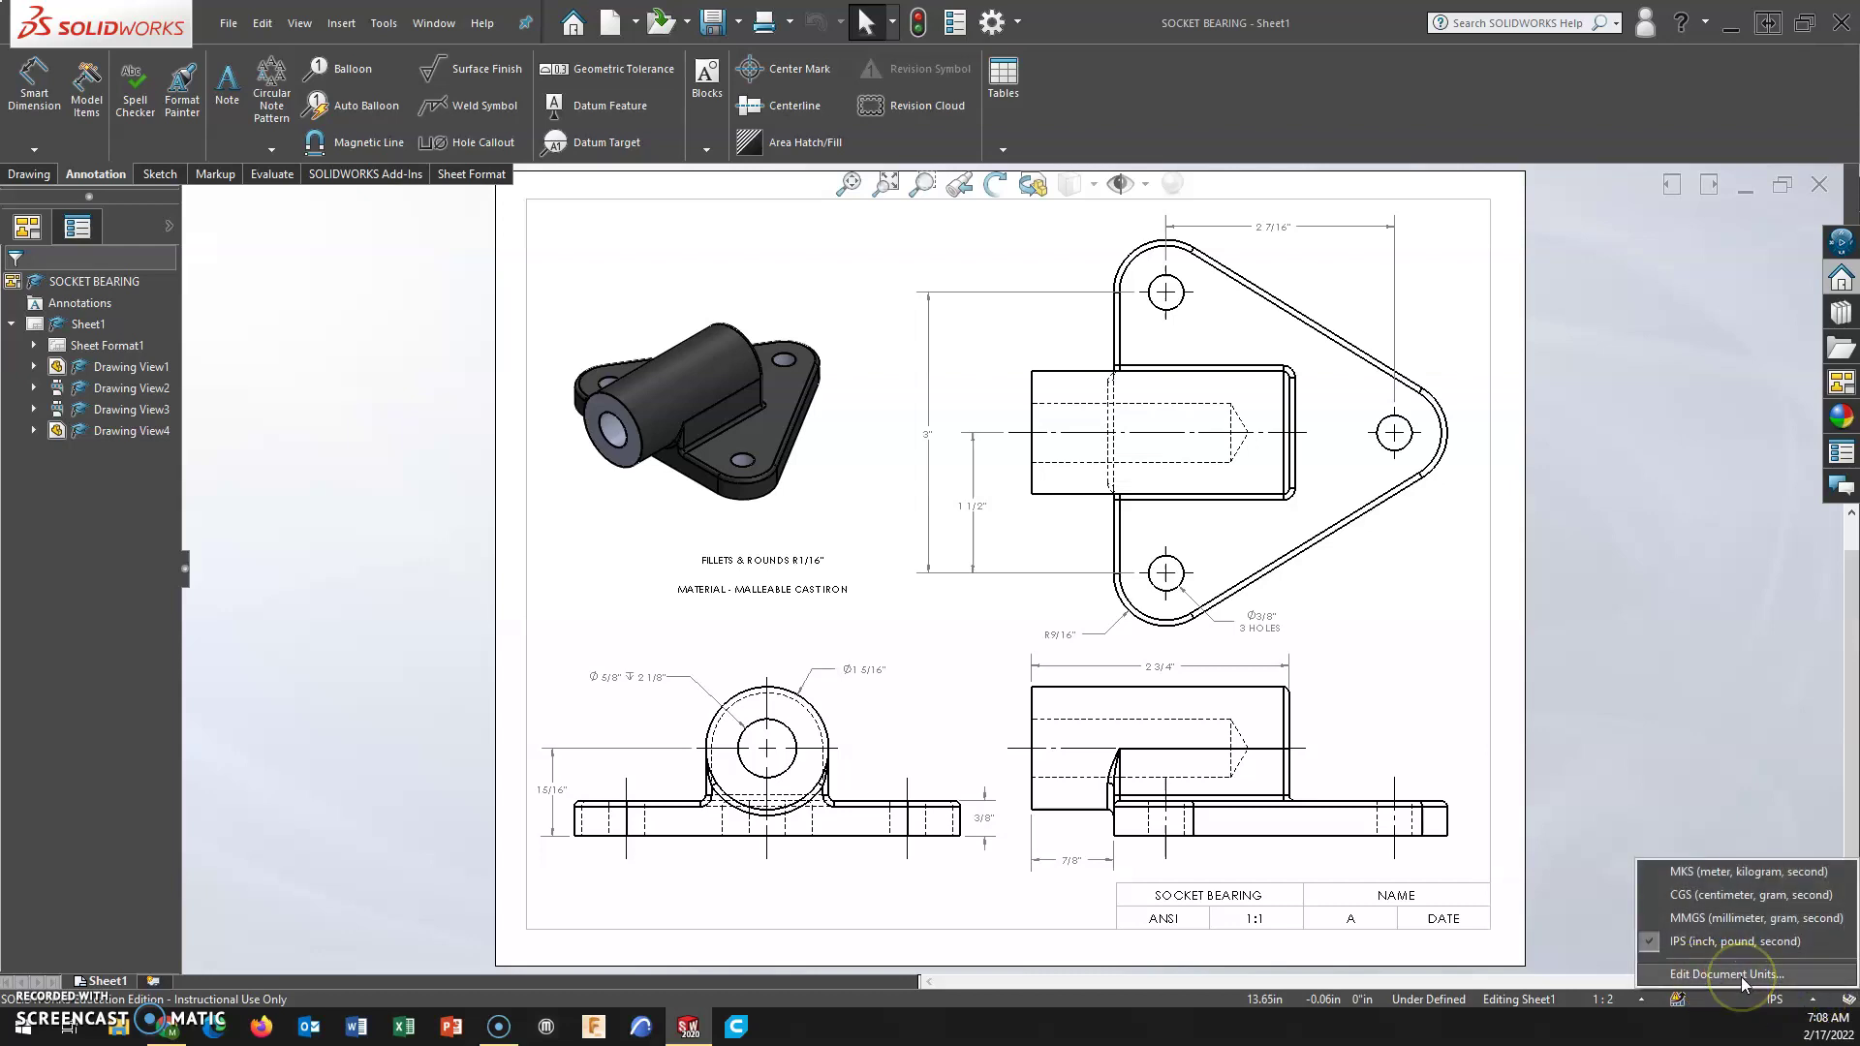
pyautogui.click(1740, 975)
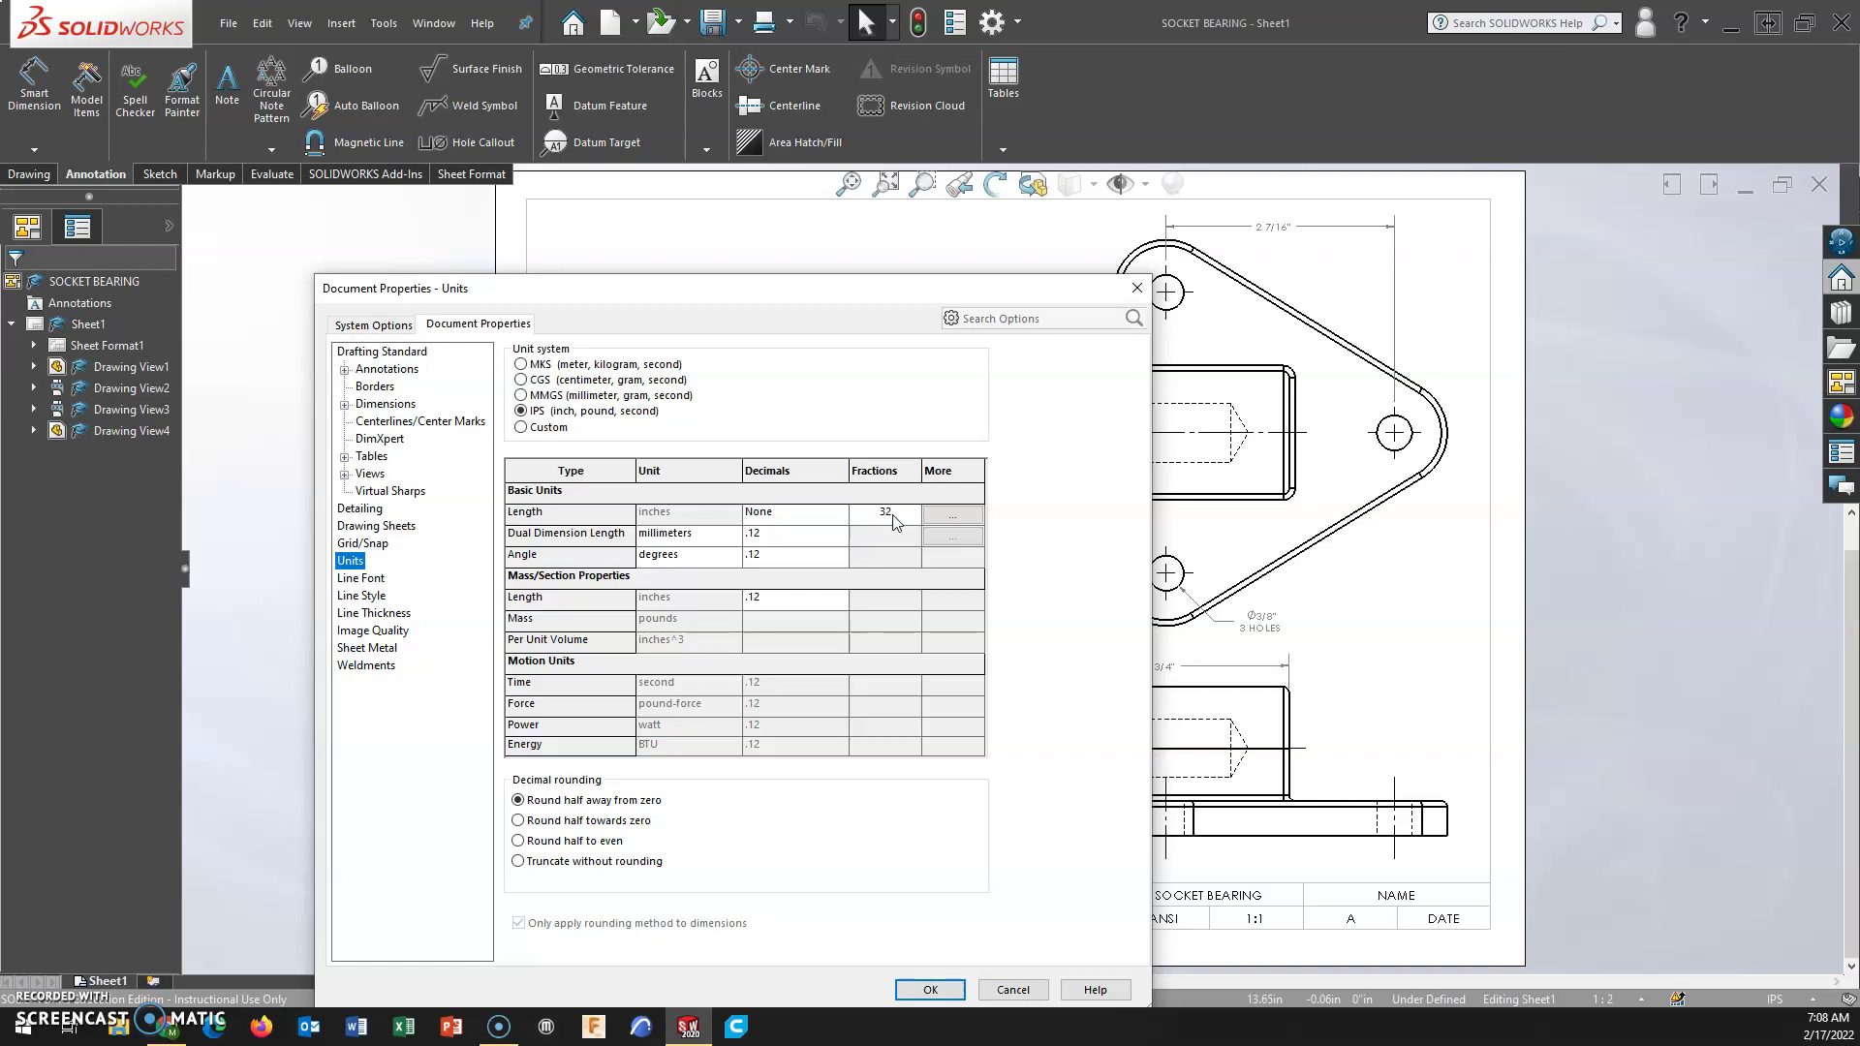
pyautogui.click(892, 522)
pyautogui.click(1137, 288)
pyautogui.click(1470, 419)
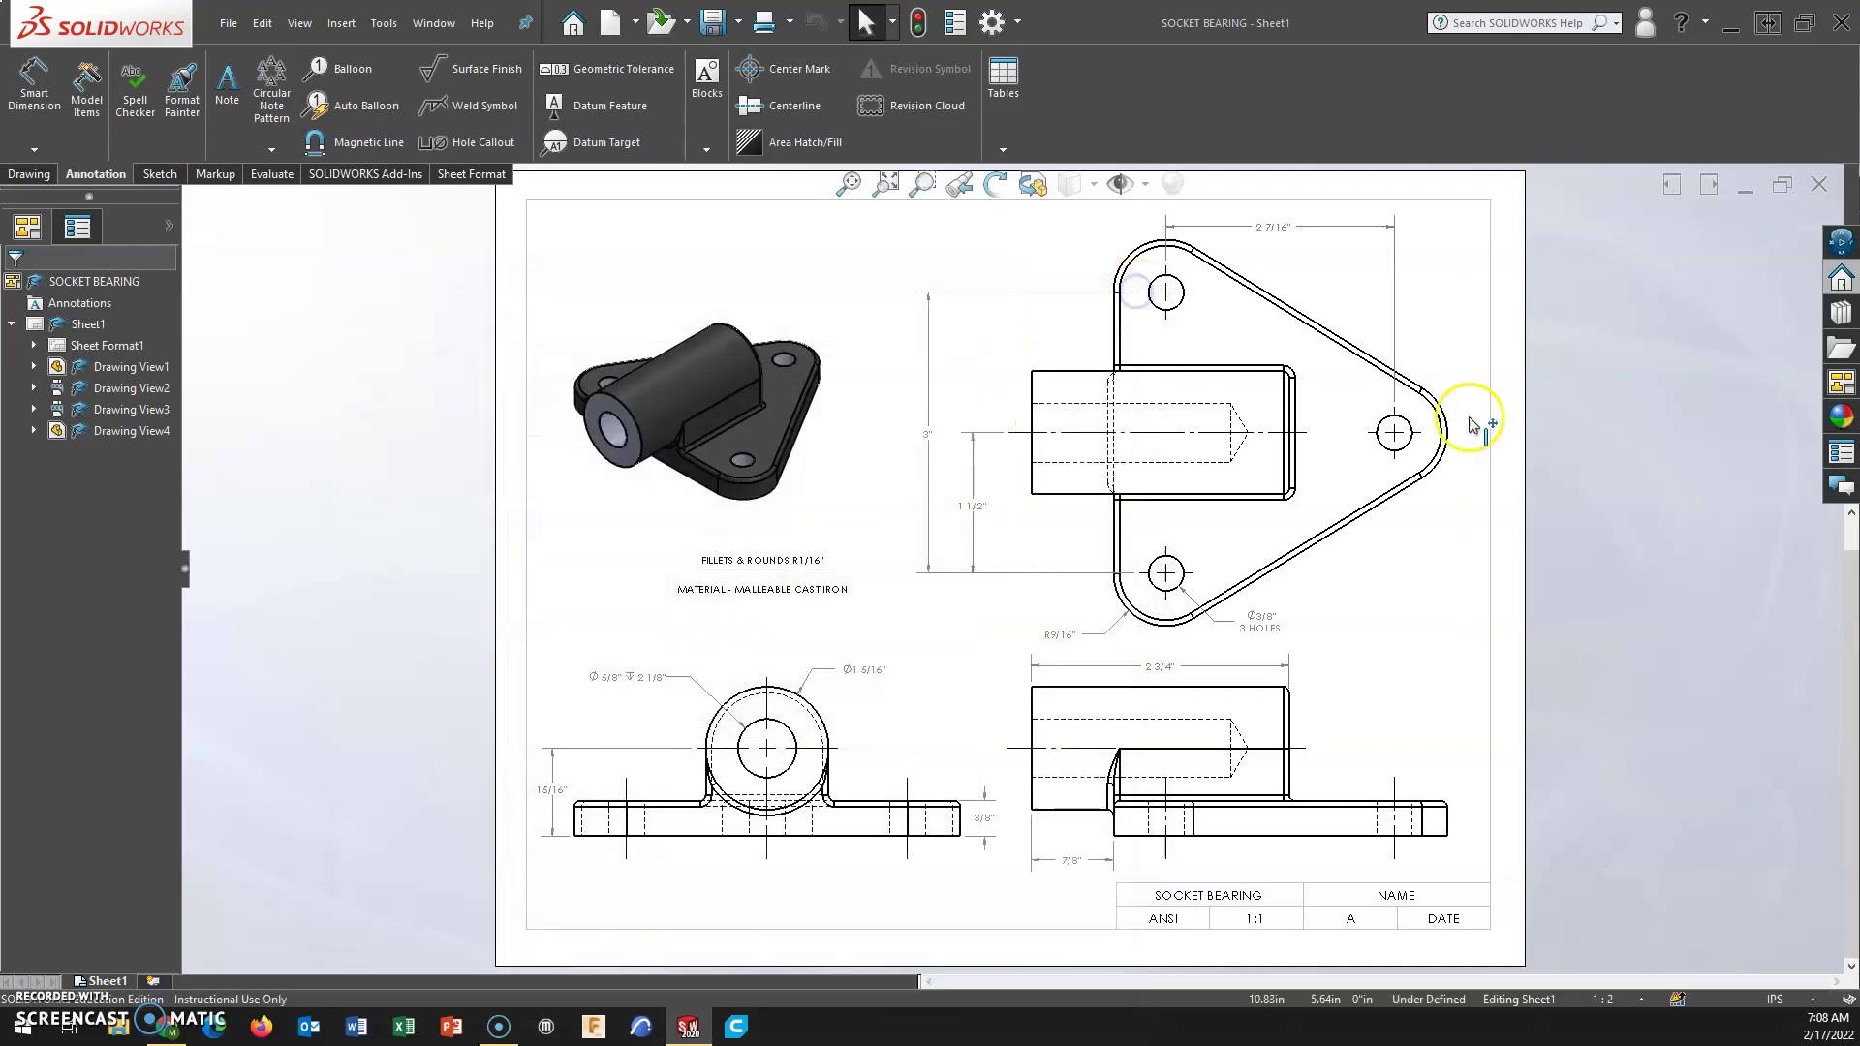
# Set length units to decimals with .1234 precision instead of fractions.
pyautogui.click(1775, 999)
pyautogui.click(1730, 974)
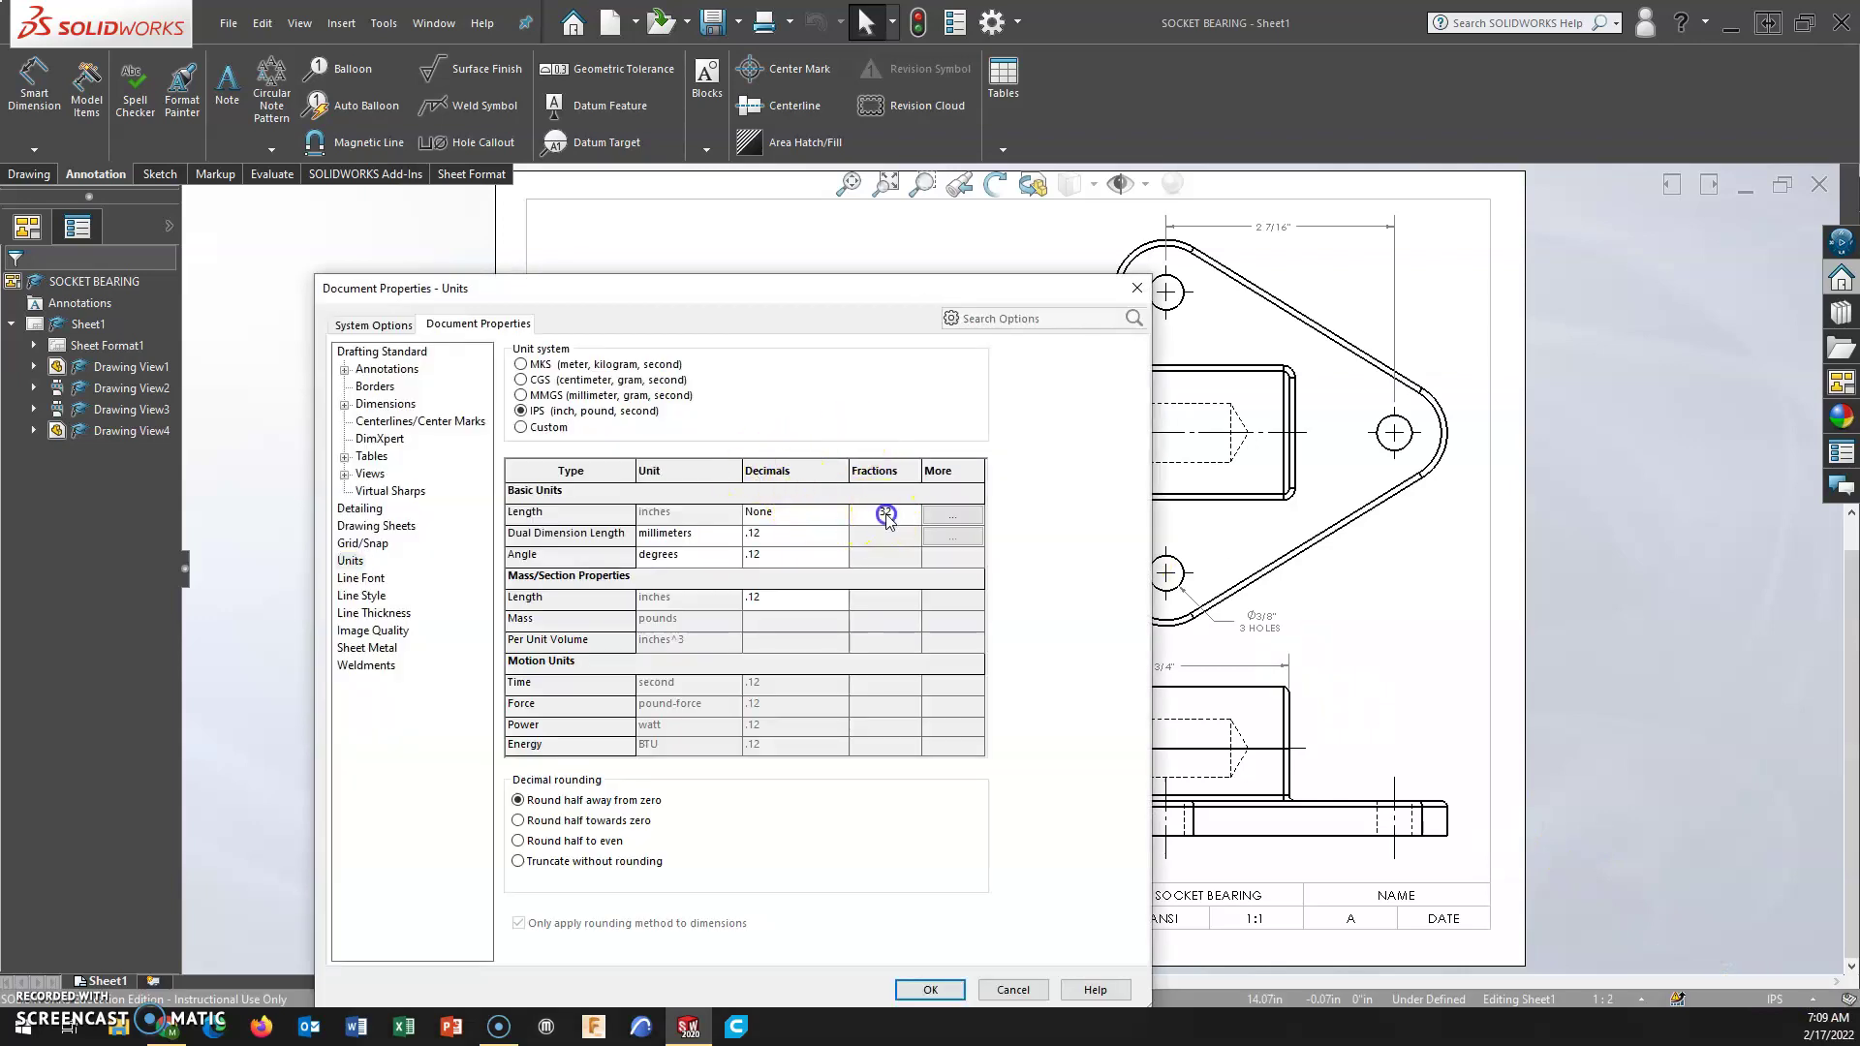
pyautogui.click(830, 512)
pyautogui.click(809, 512)
pyautogui.click(839, 511)
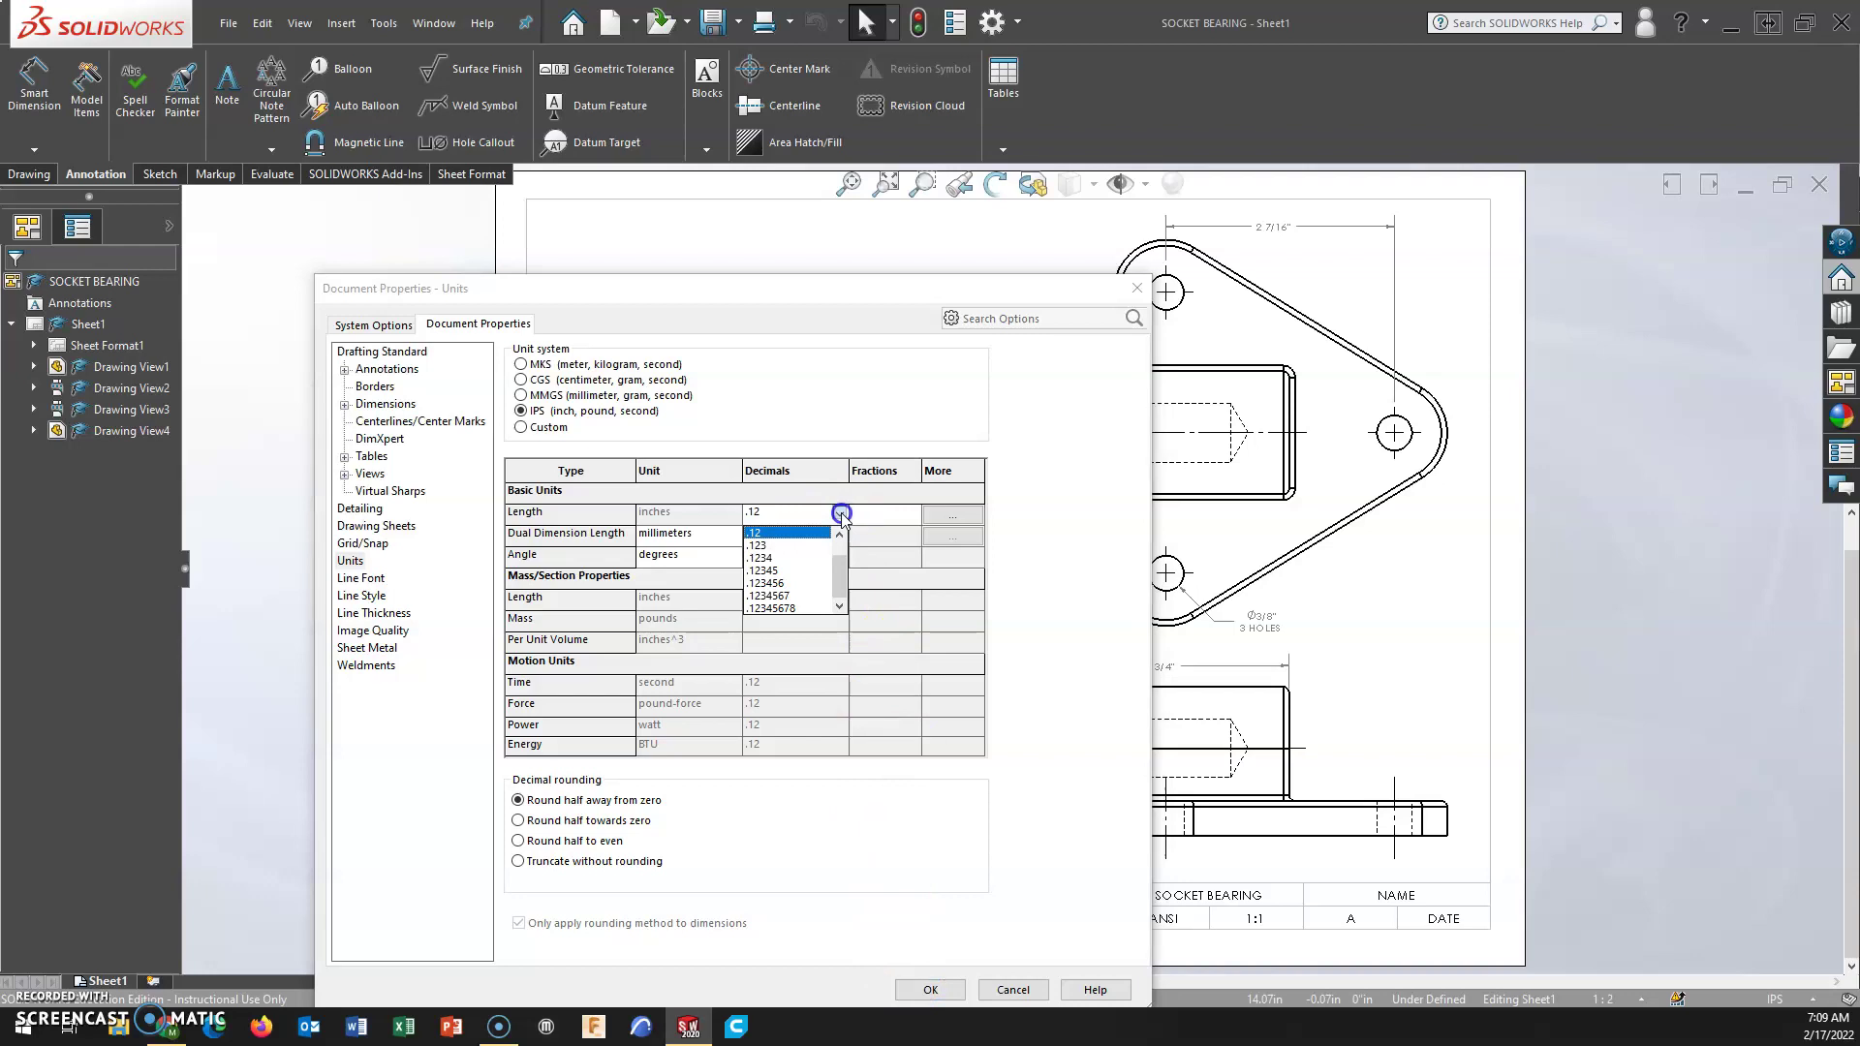
pyautogui.click(774, 561)
pyautogui.click(930, 989)
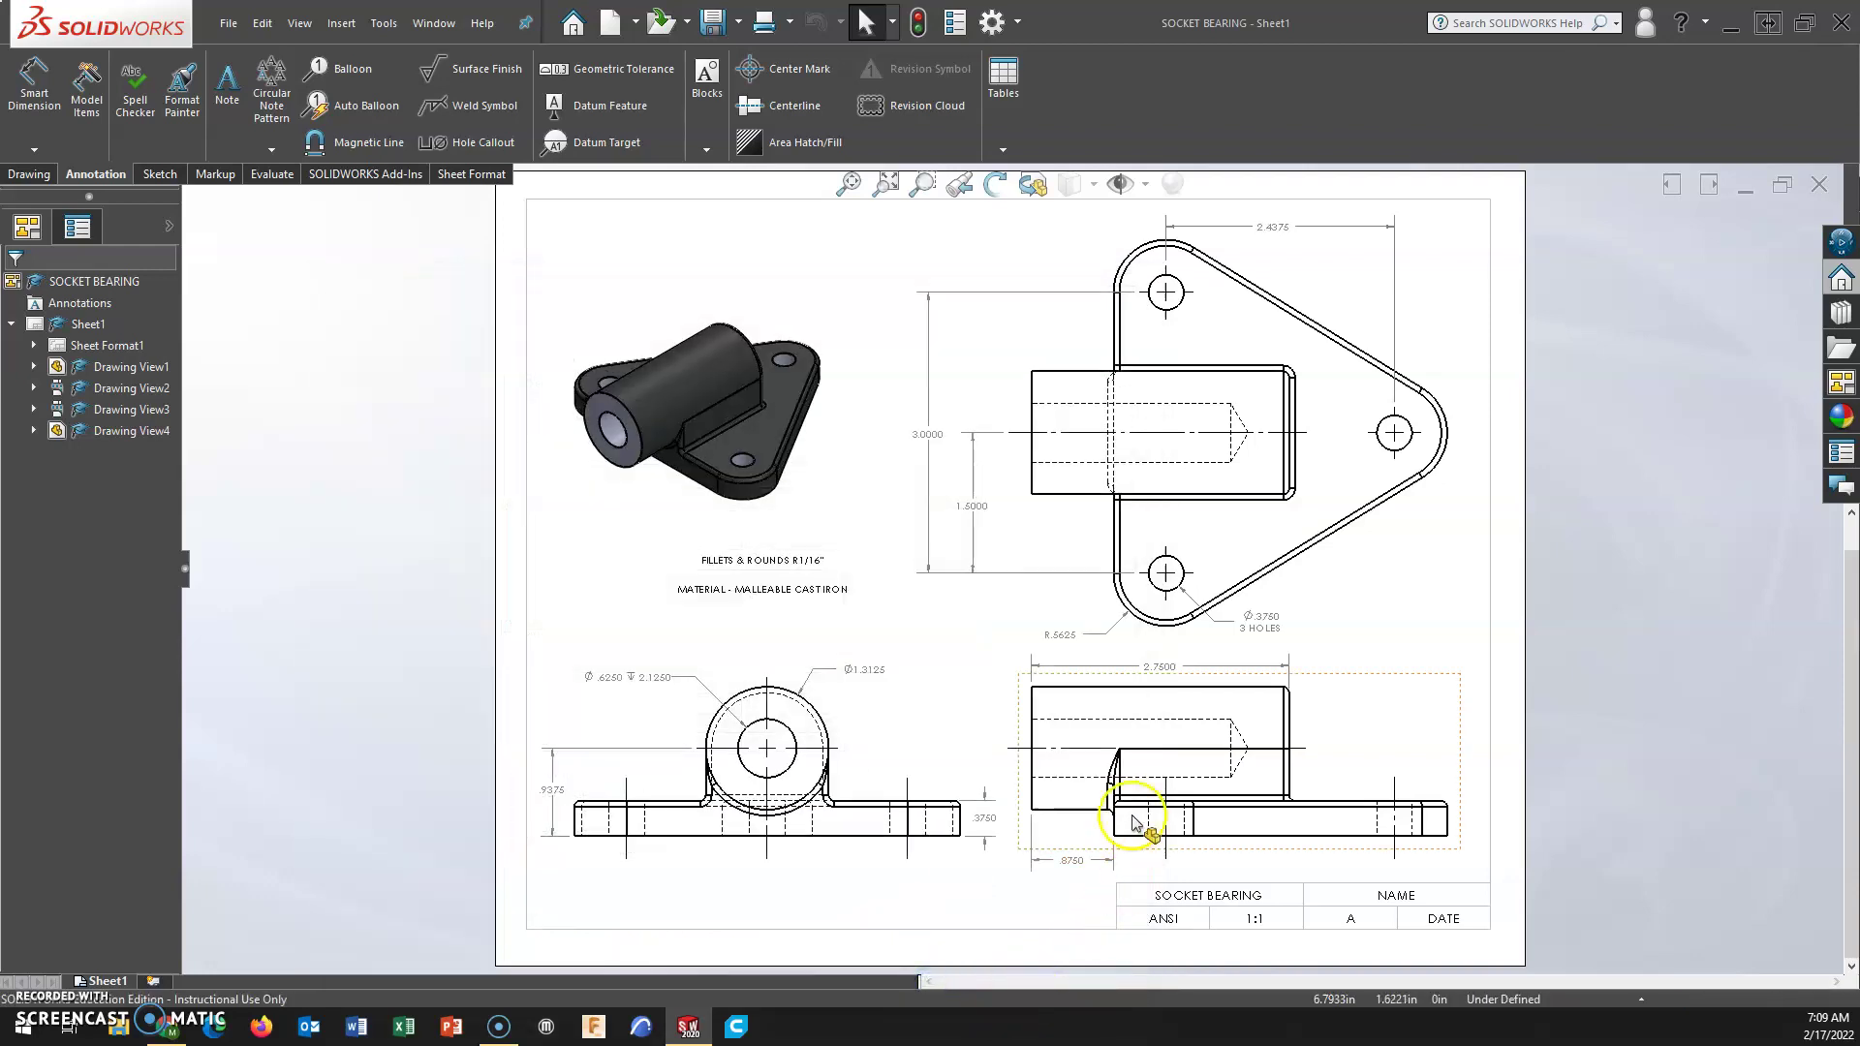
# Pan across the sheet to review the decimal dimensions on the left view and notes.
pyautogui.scroll(-3, 1129, 810)
pyautogui.scroll(-2, 1173, 694)
pyautogui.scroll(-2, 884, 581)
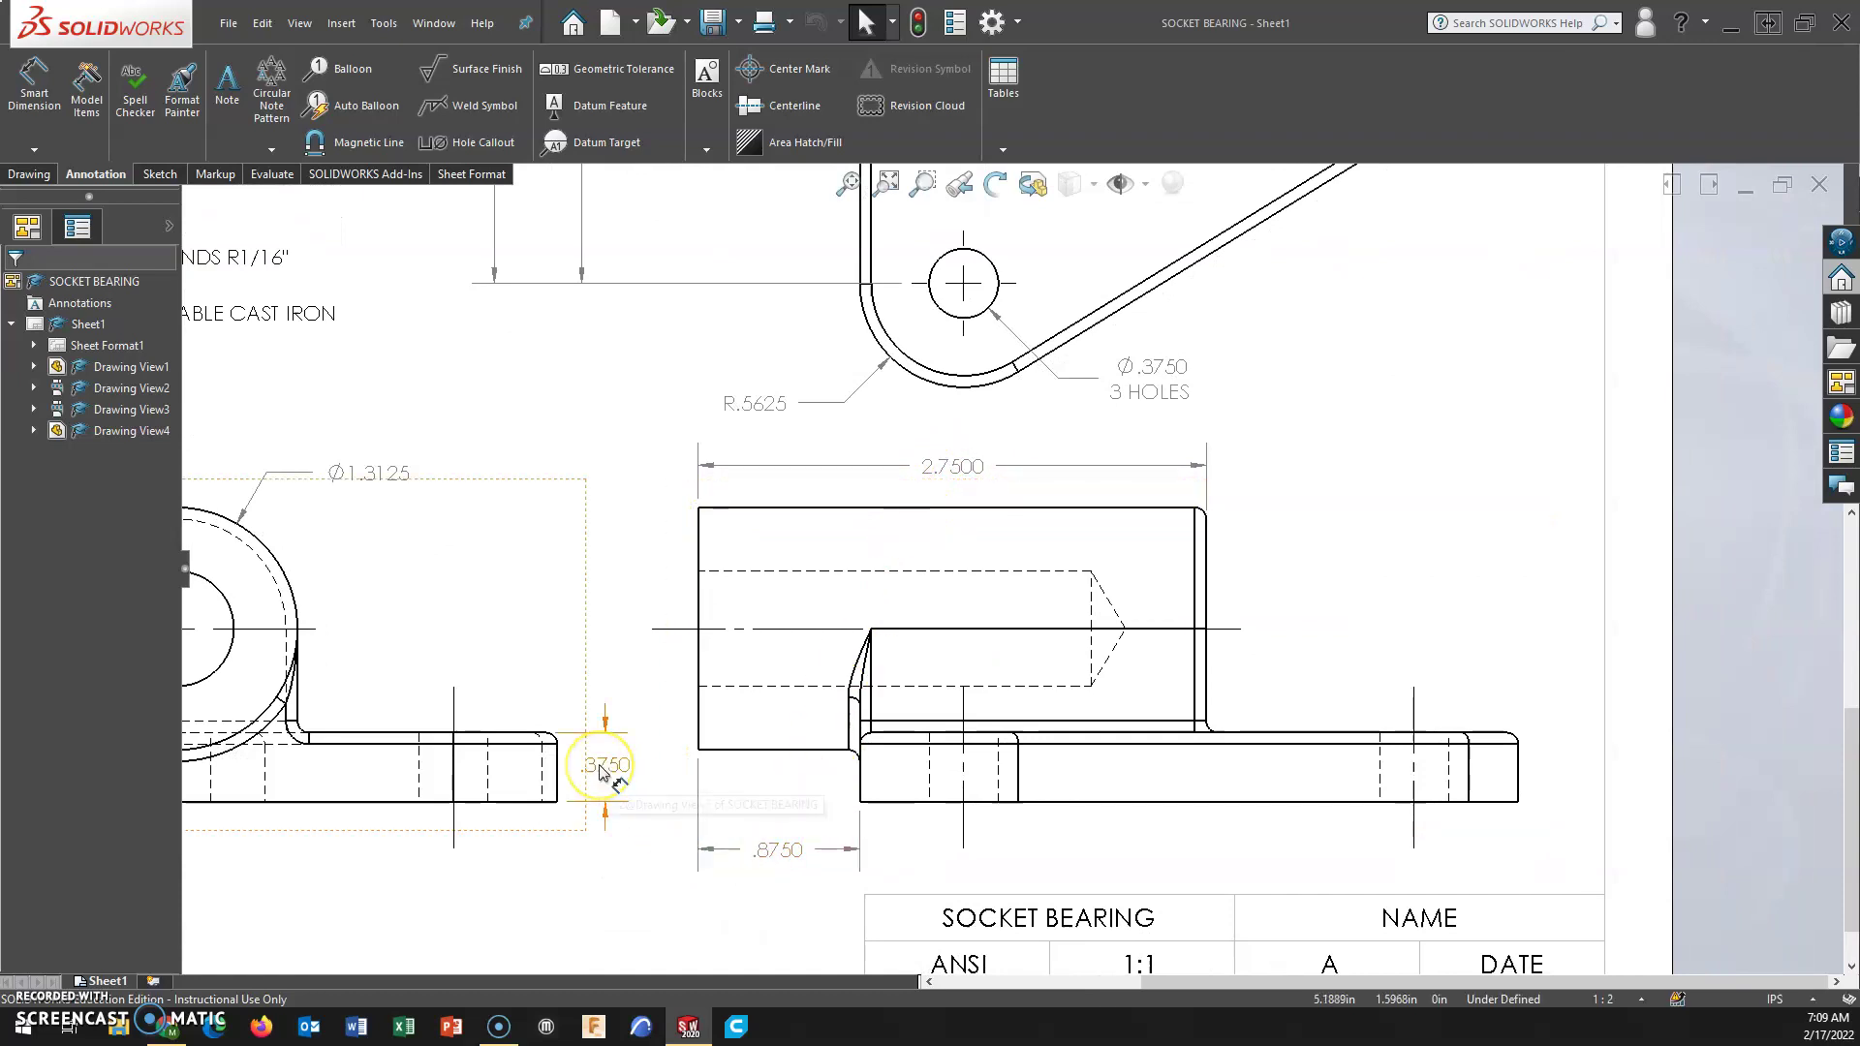
pyautogui.moveTo(643, 822); pyautogui.dragTo(1019, 801, button='middle')
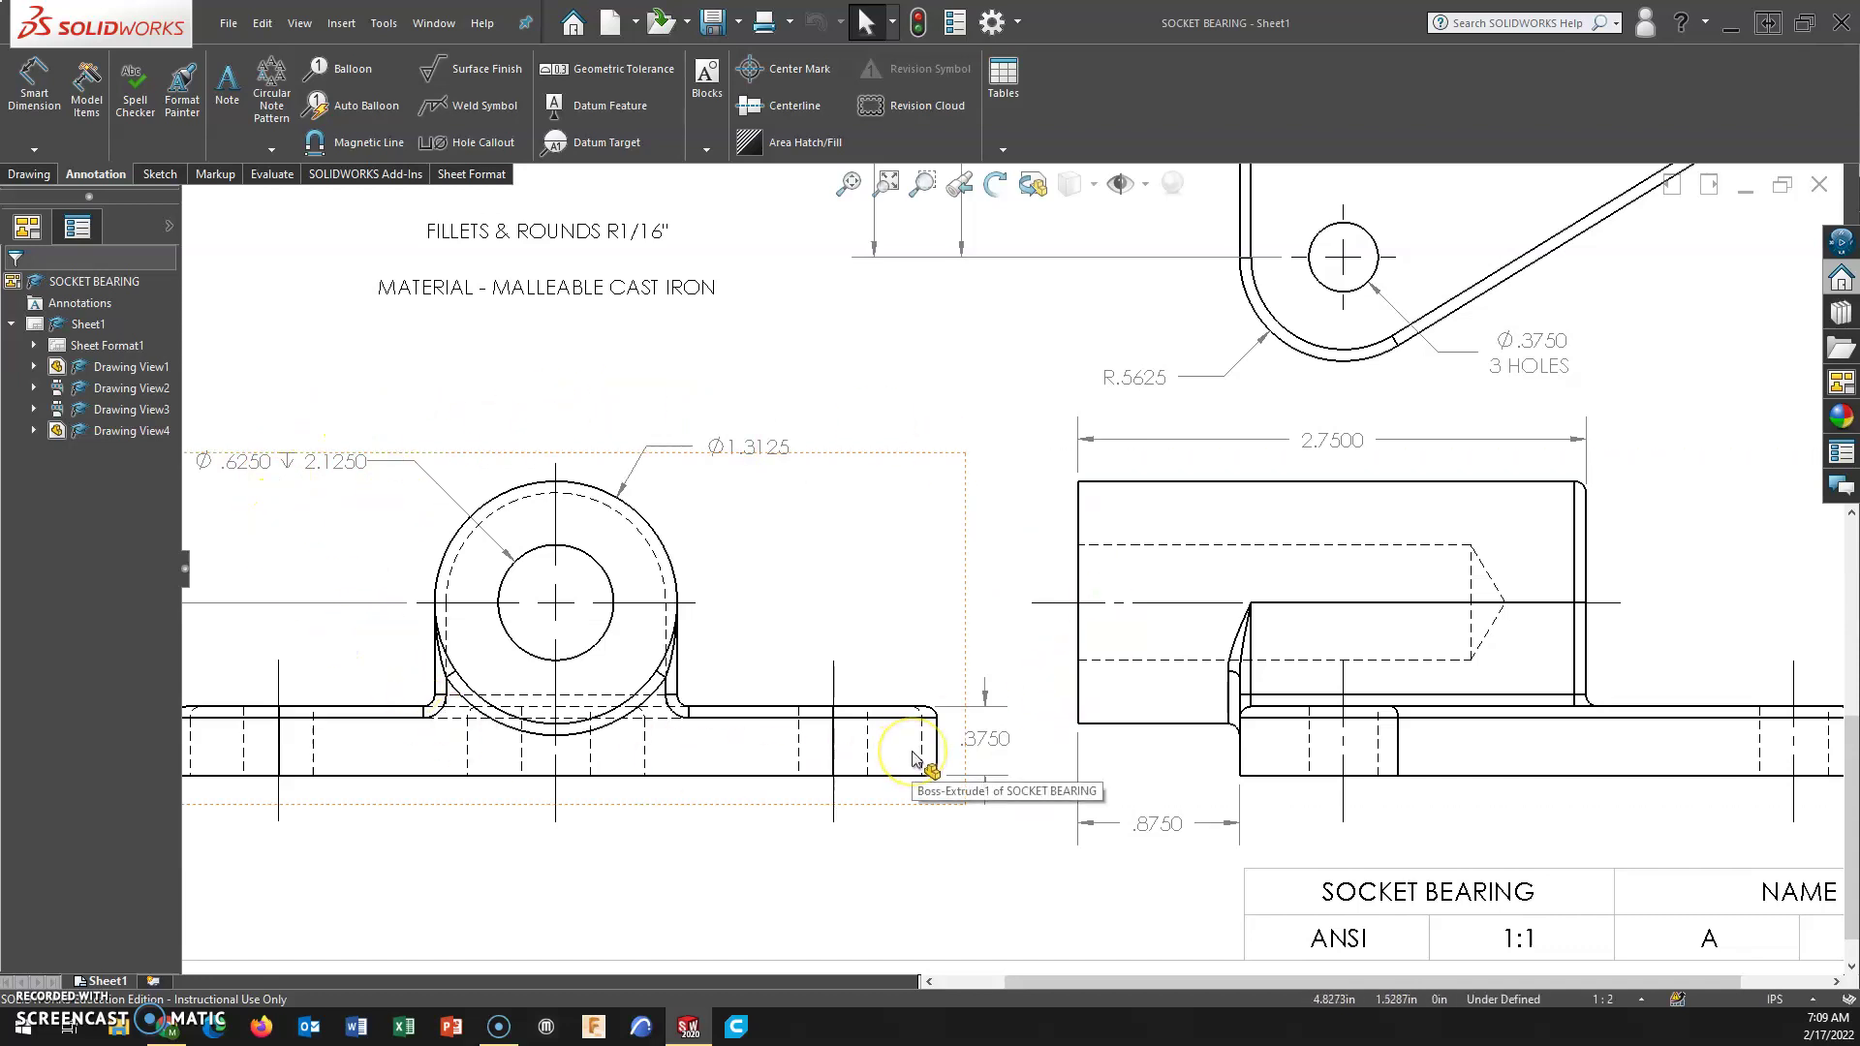
pyautogui.moveTo(747, 569); pyautogui.dragTo(801, 701, button='middle')
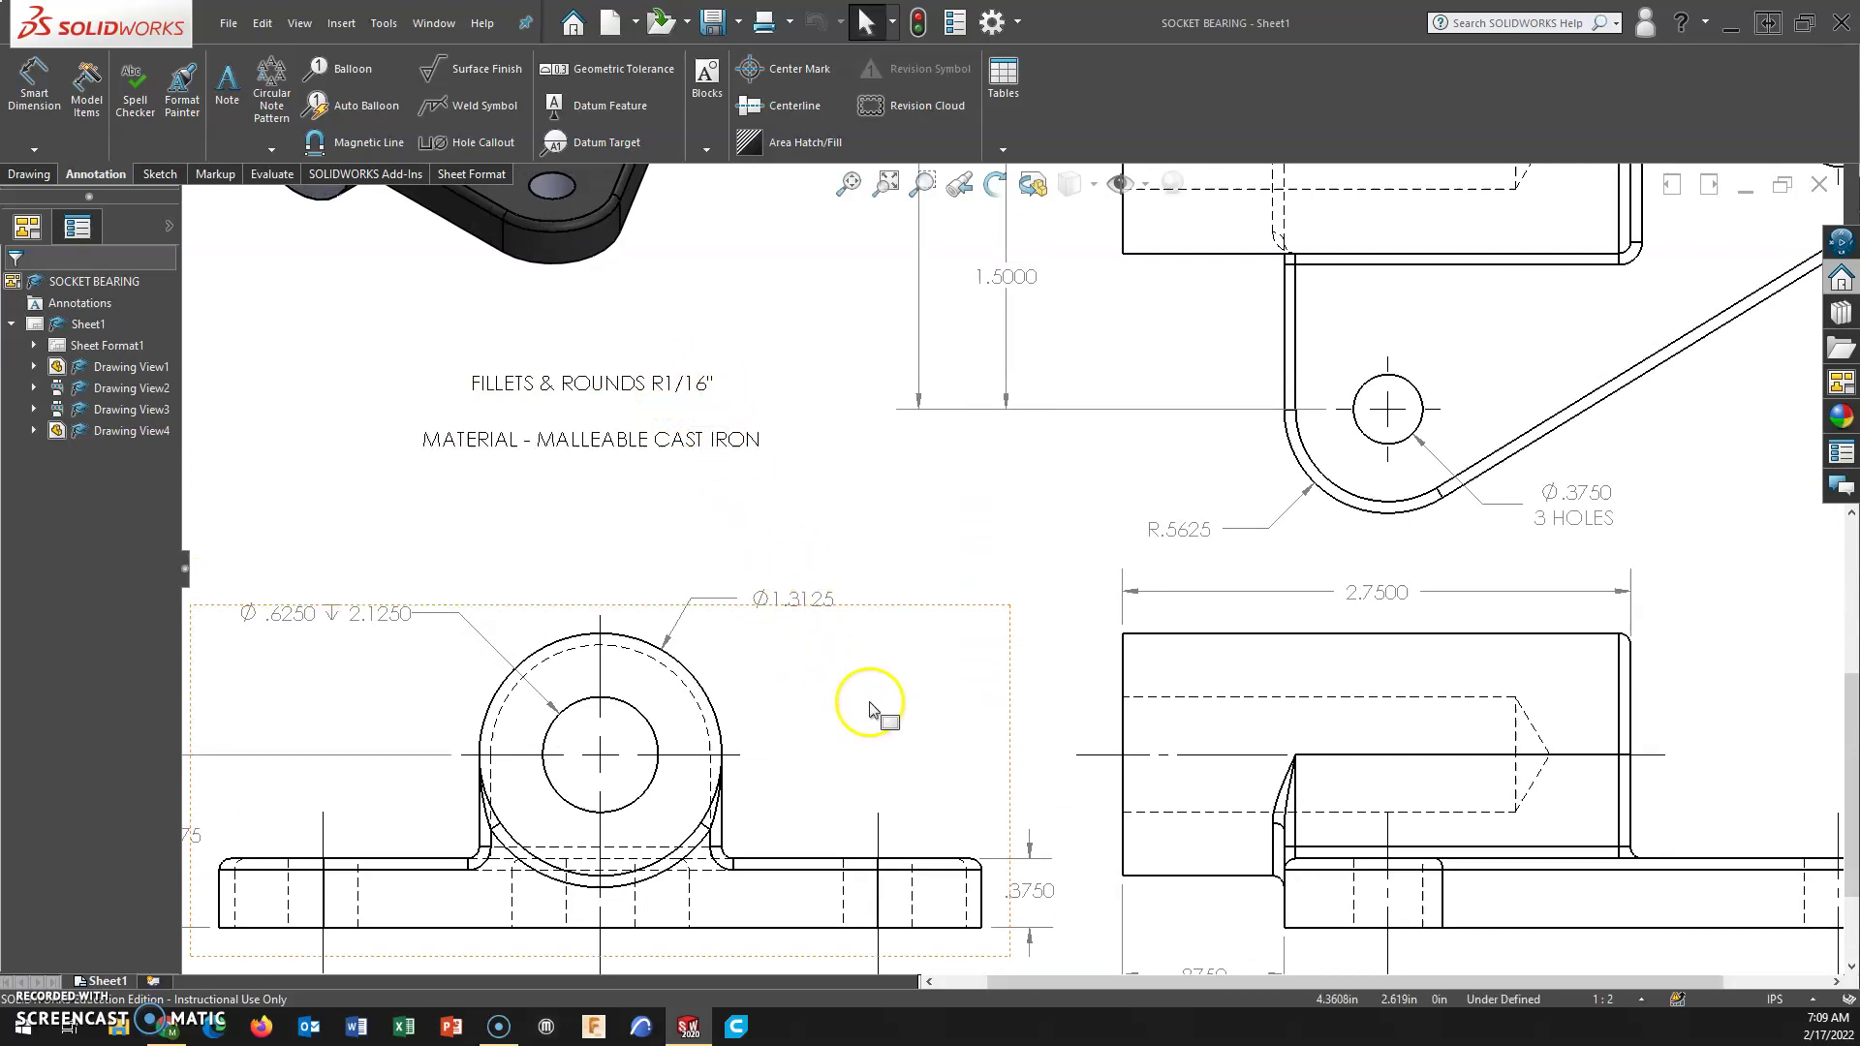
pyautogui.moveTo(859, 705)
pyautogui.mouseDown(button='middle')
pyautogui.moveTo(826, 610)
pyautogui.moveTo(959, 578)
pyautogui.moveTo(959, 554)
pyautogui.mouseUp(button='middle')
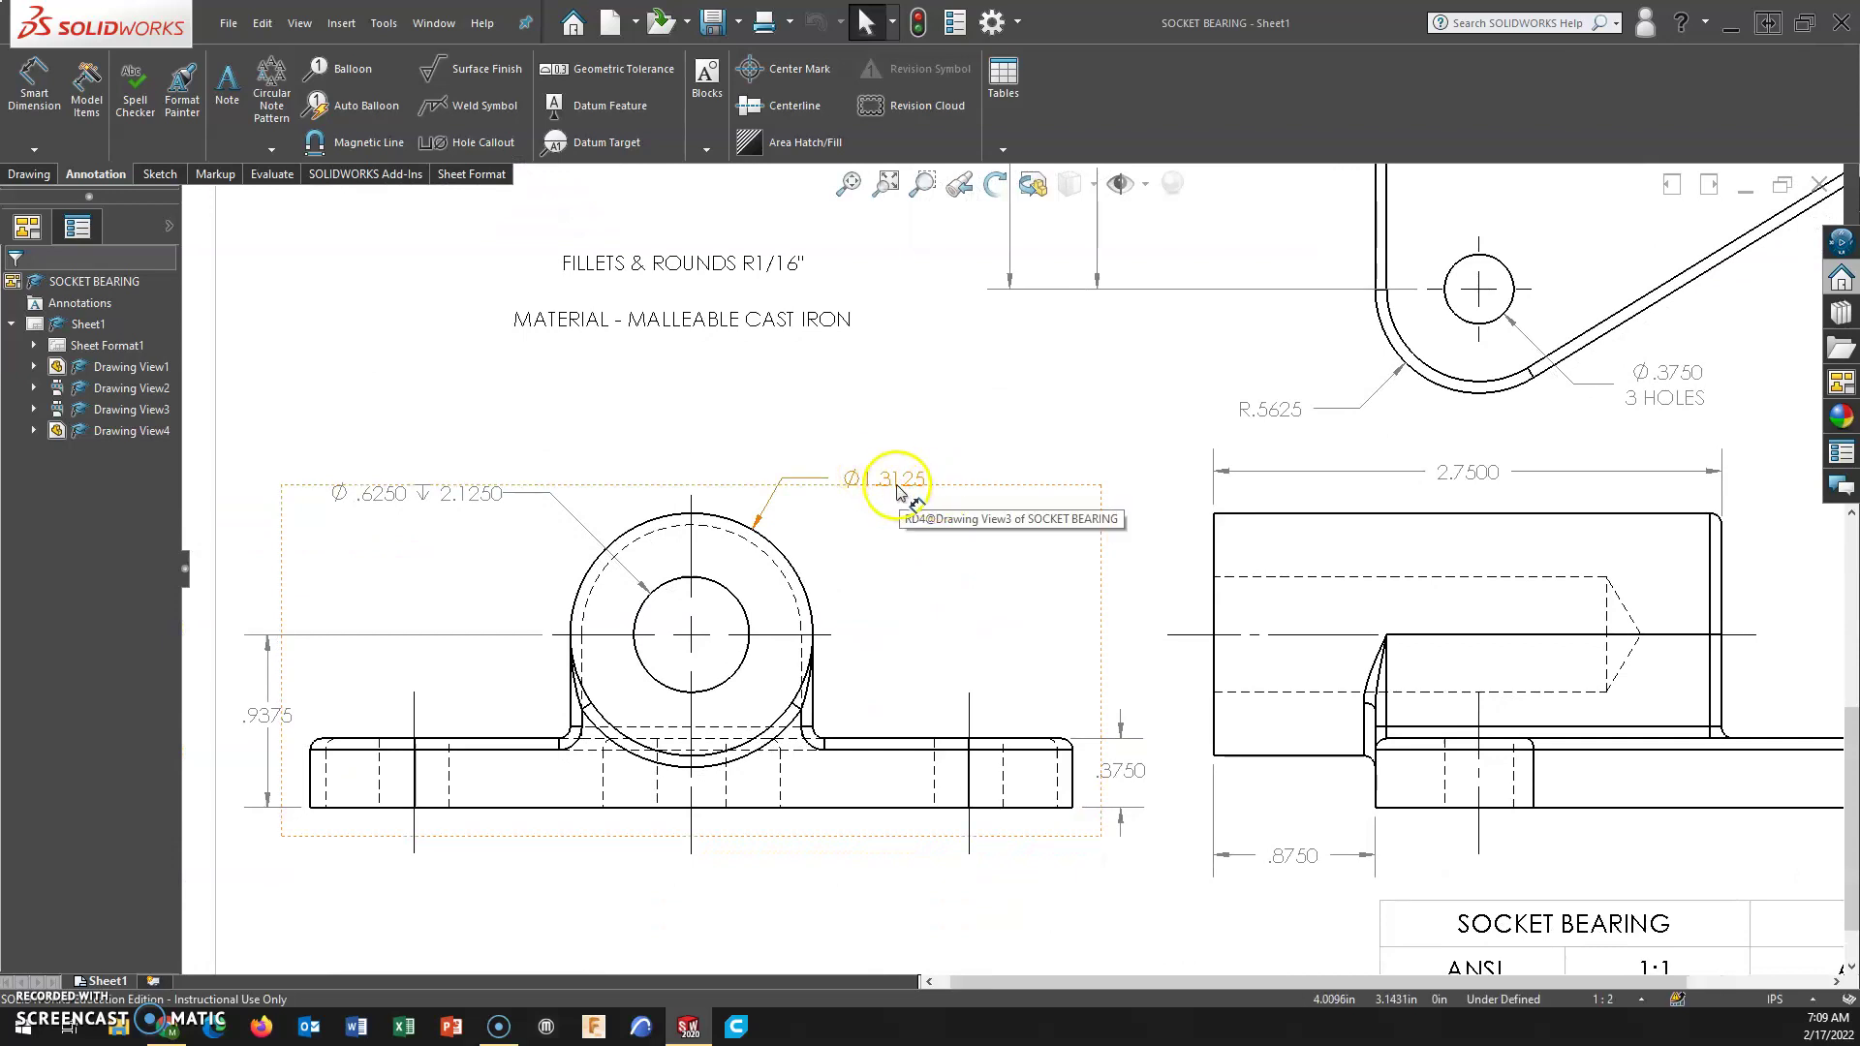
pyautogui.click(1774, 998)
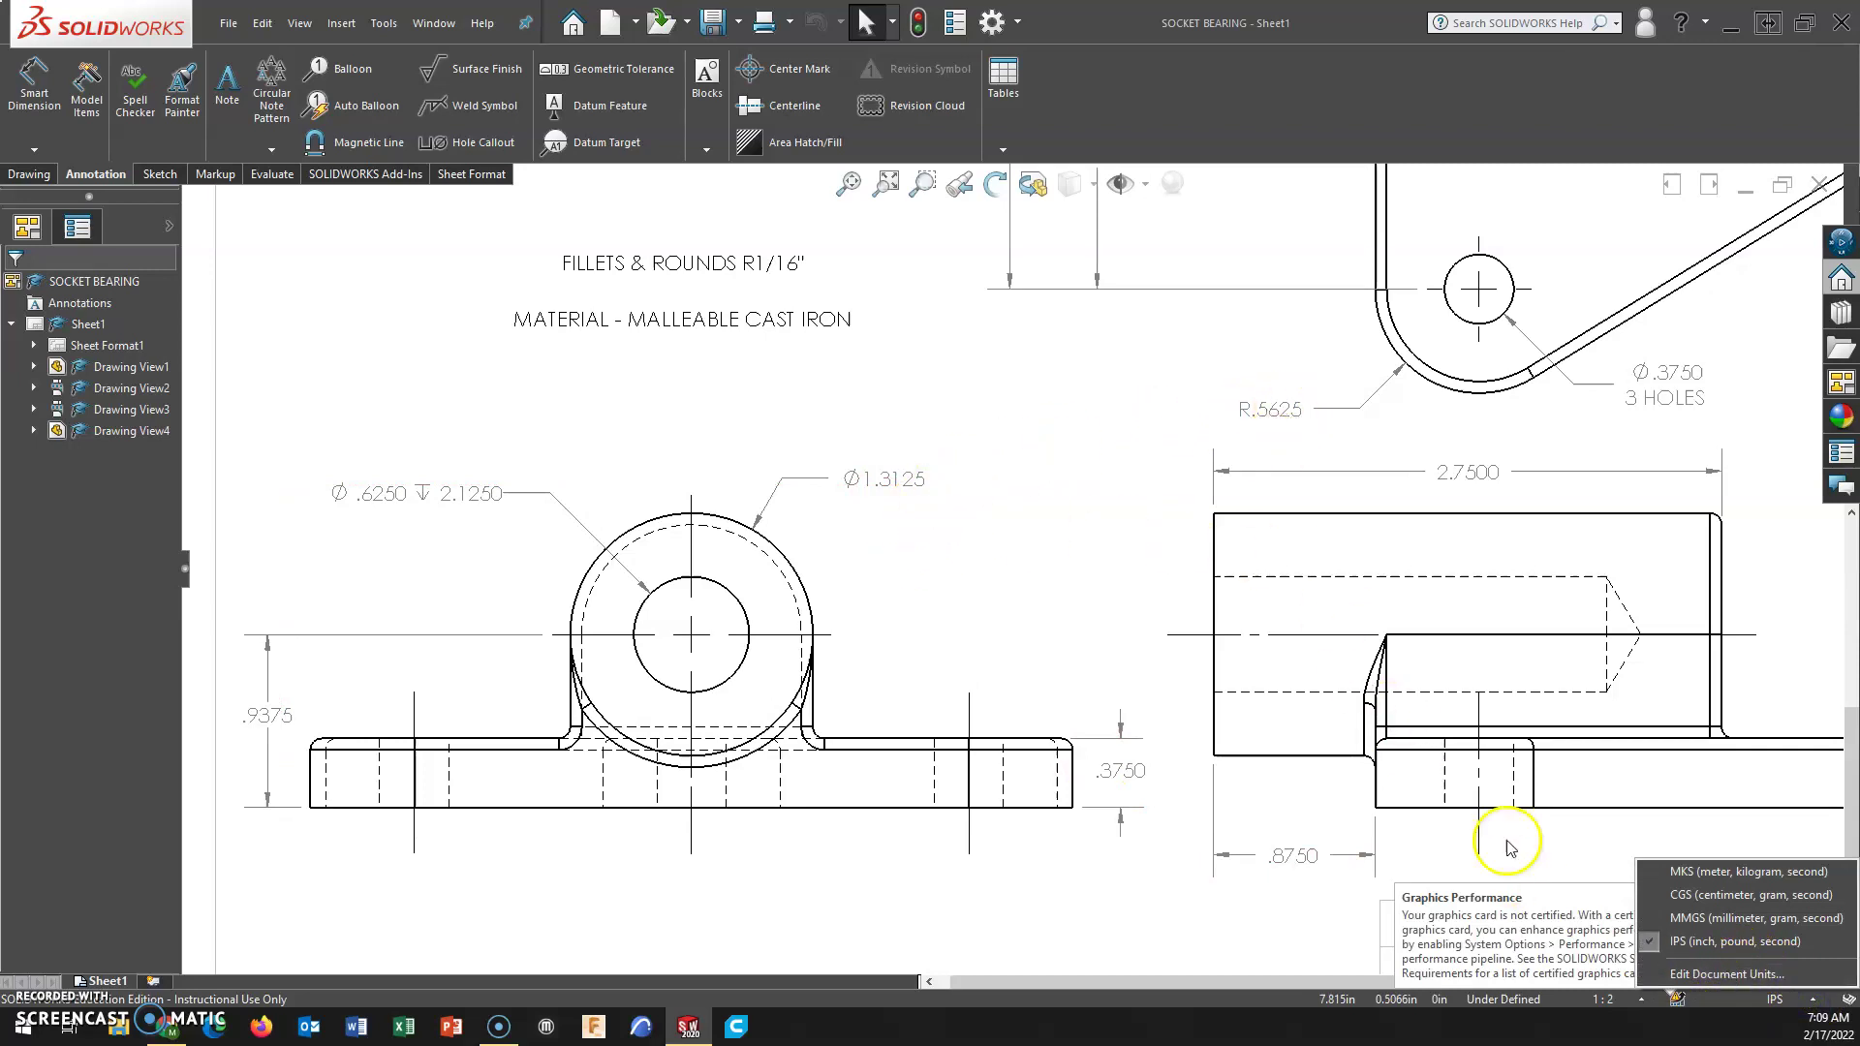
pyautogui.click(1751, 972)
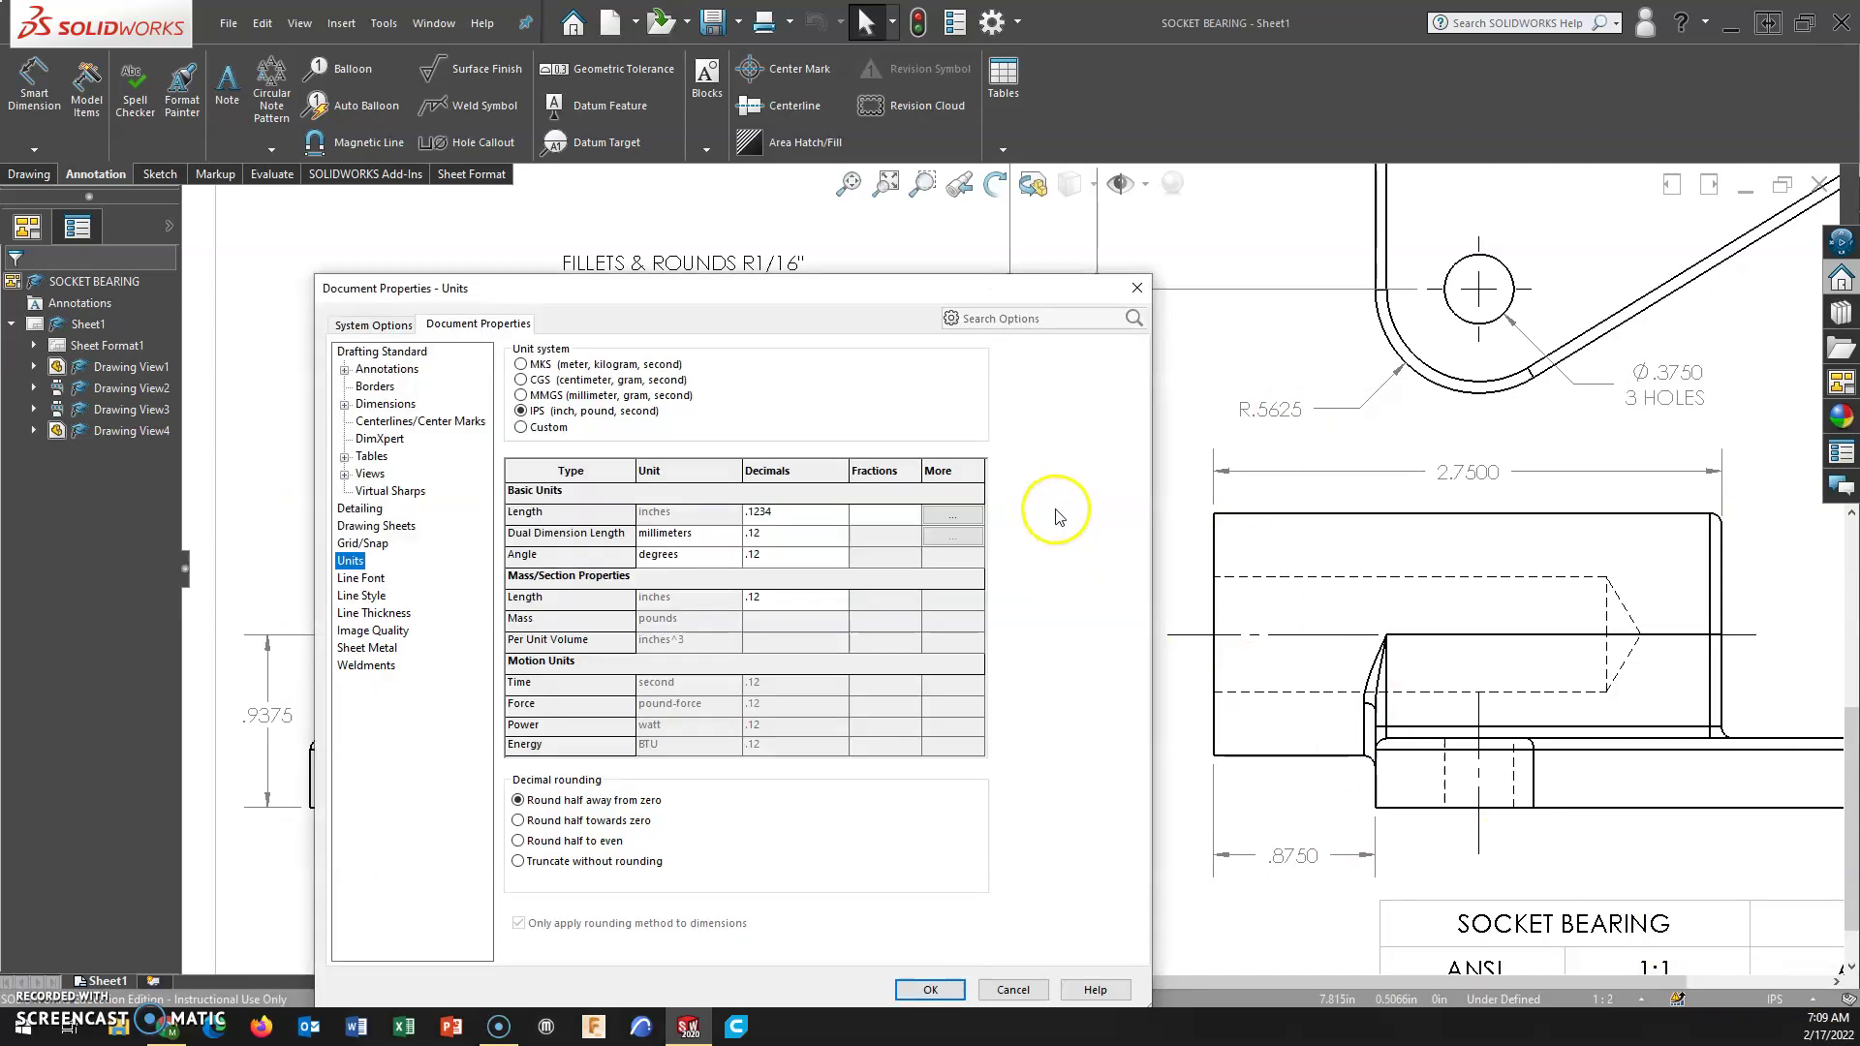
pyautogui.click(889, 513)
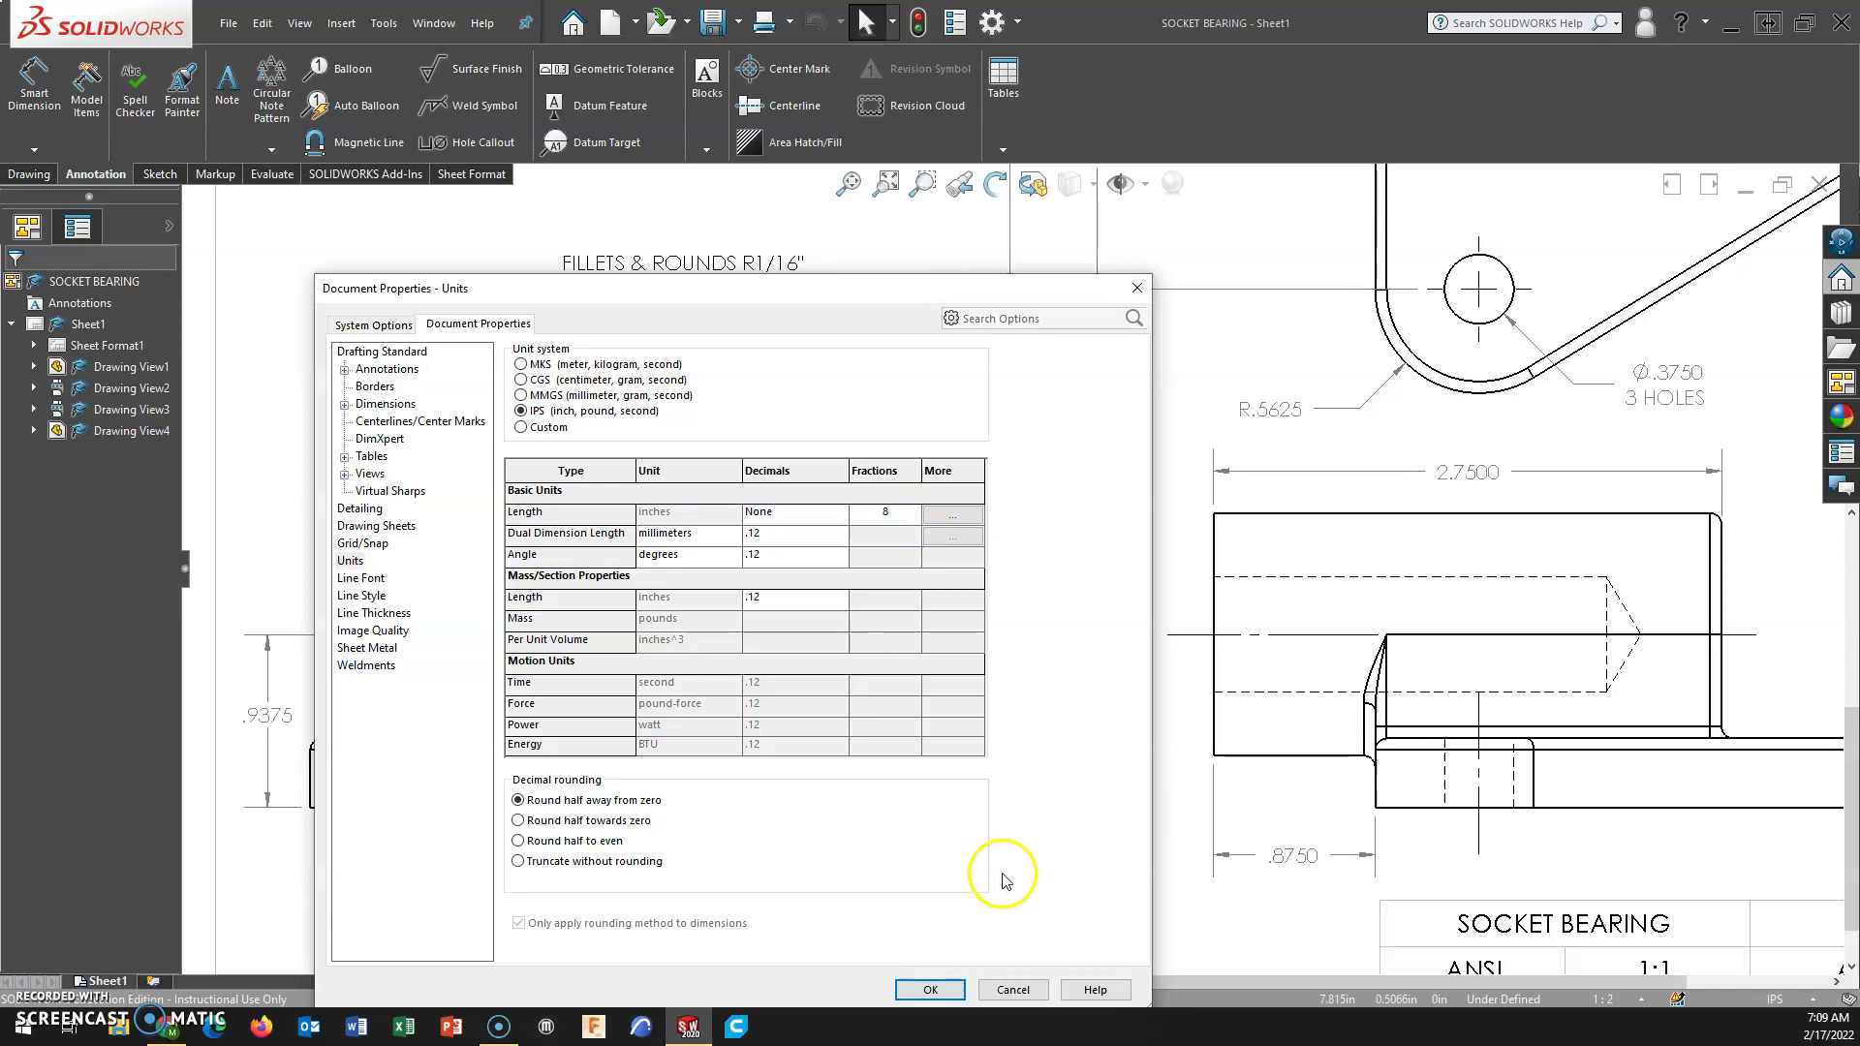
pyautogui.click(930, 990)
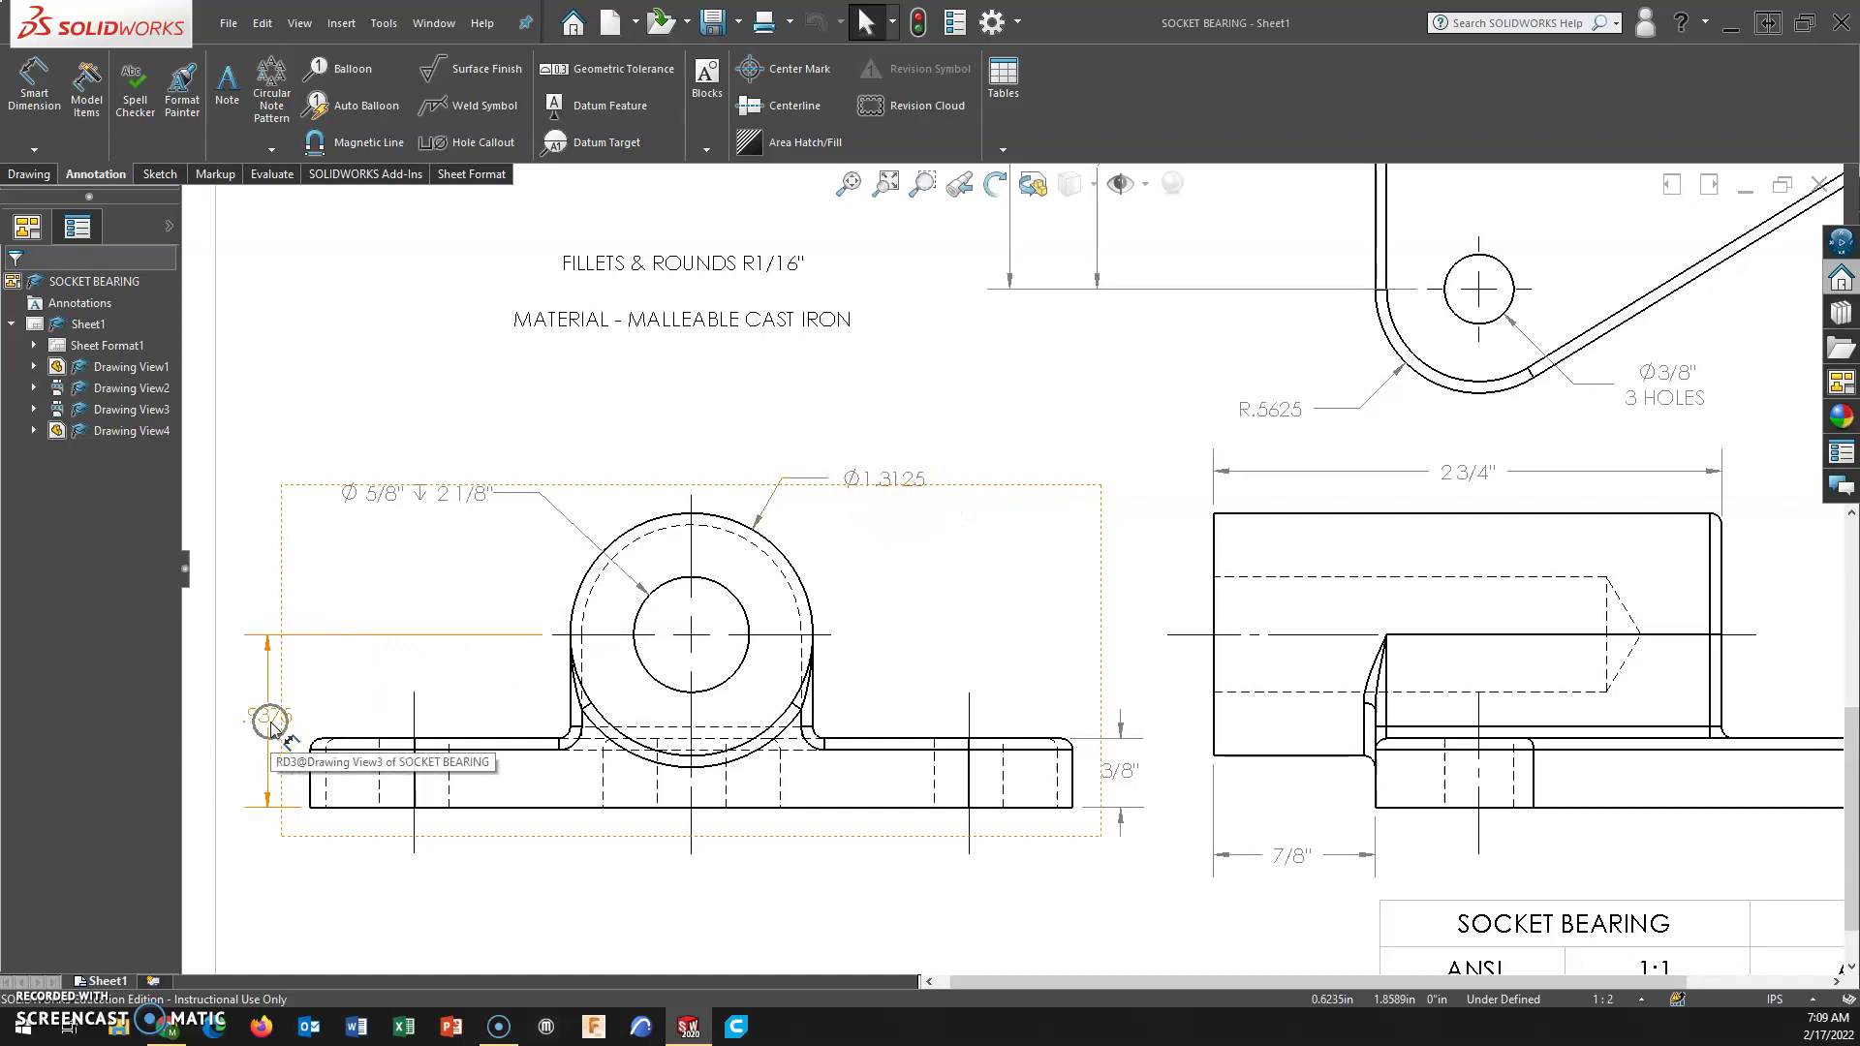
pyautogui.click(1267, 429)
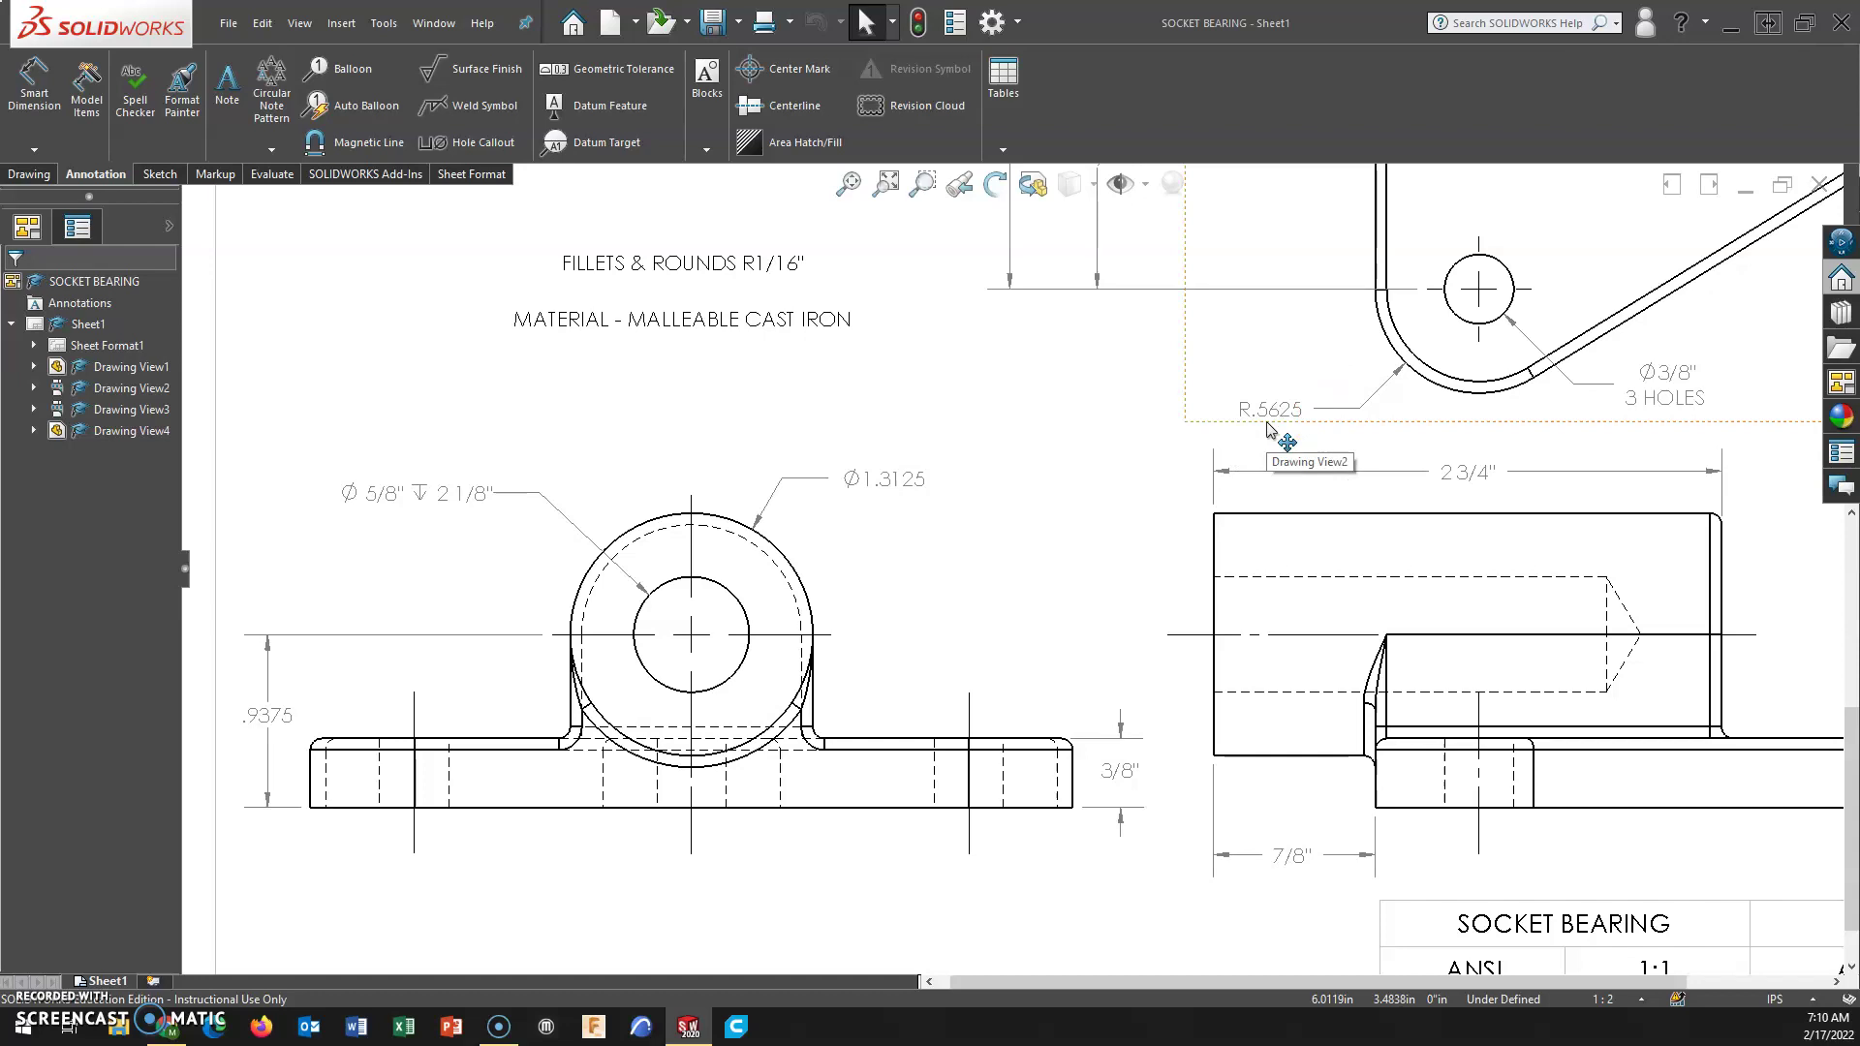
# Set length to fractions in 64ths with no decimals, giving Ø1 5/16" and R9/16".
pyautogui.click(1774, 999)
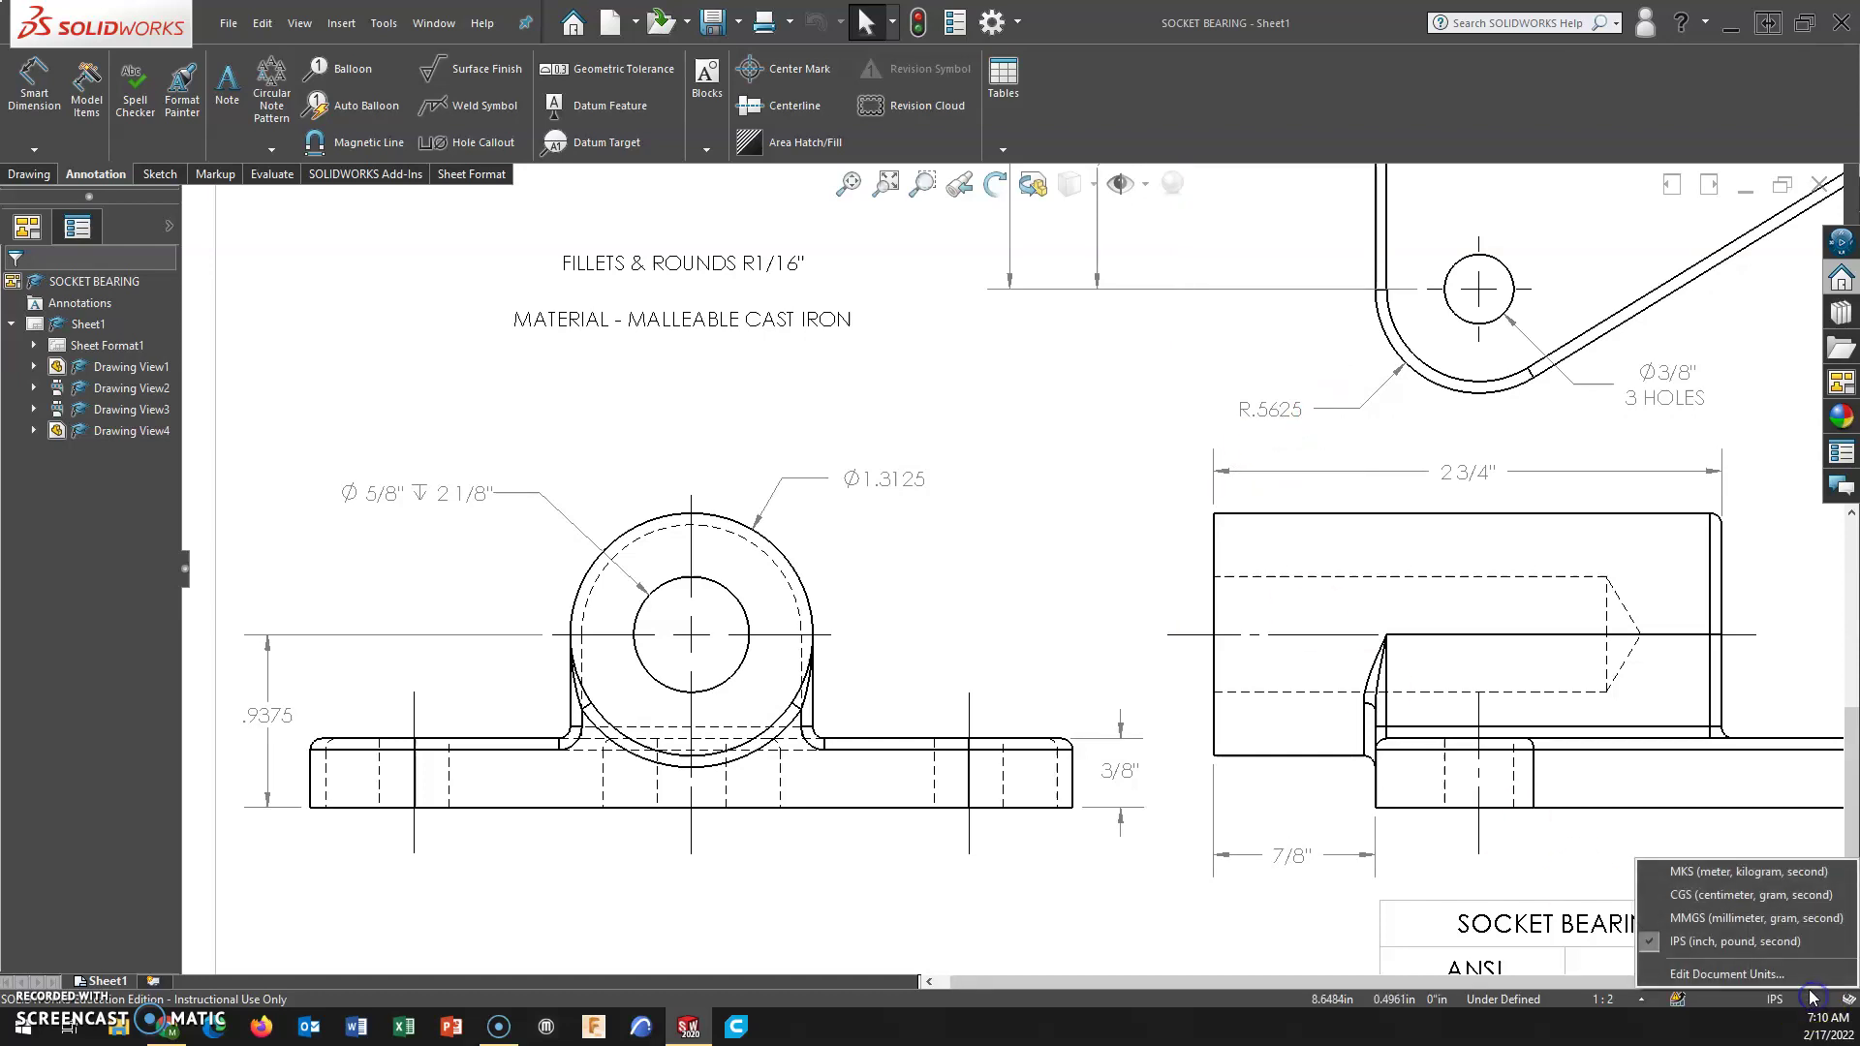
pyautogui.click(1775, 986)
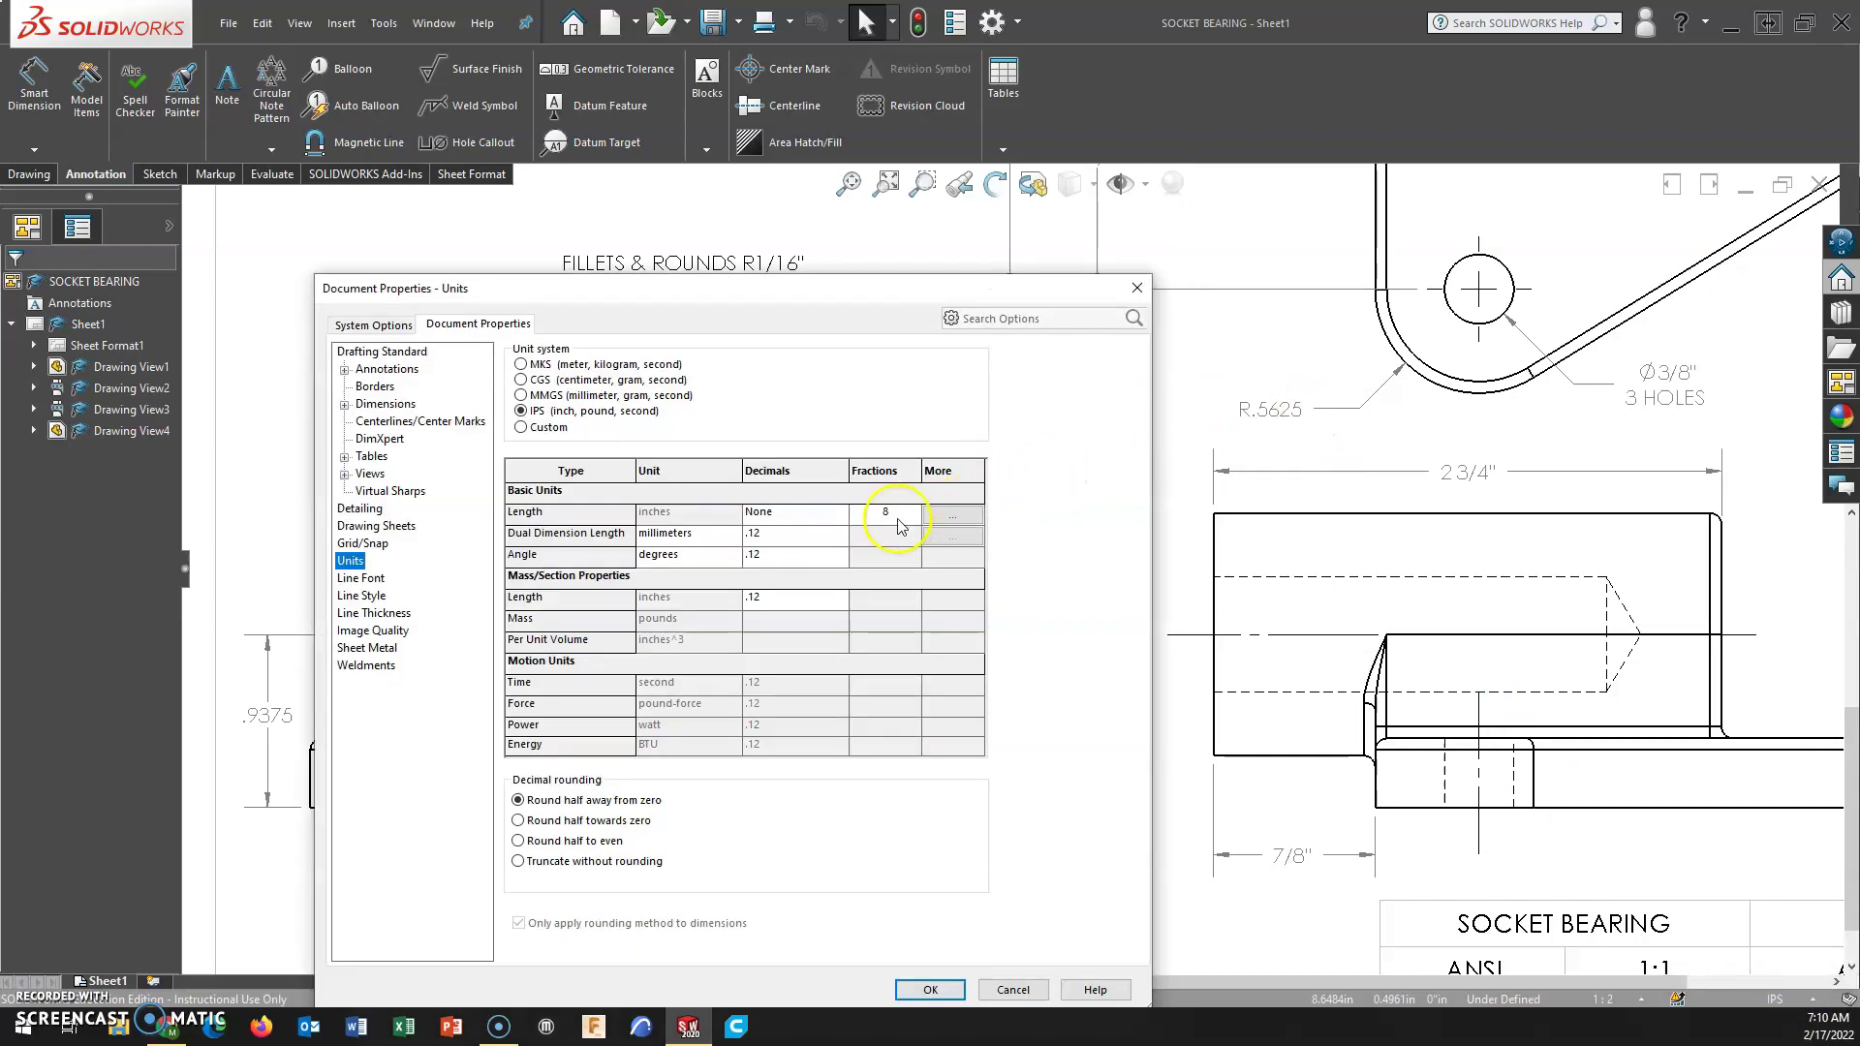
pyautogui.click(907, 512)
pyautogui.click(948, 989)
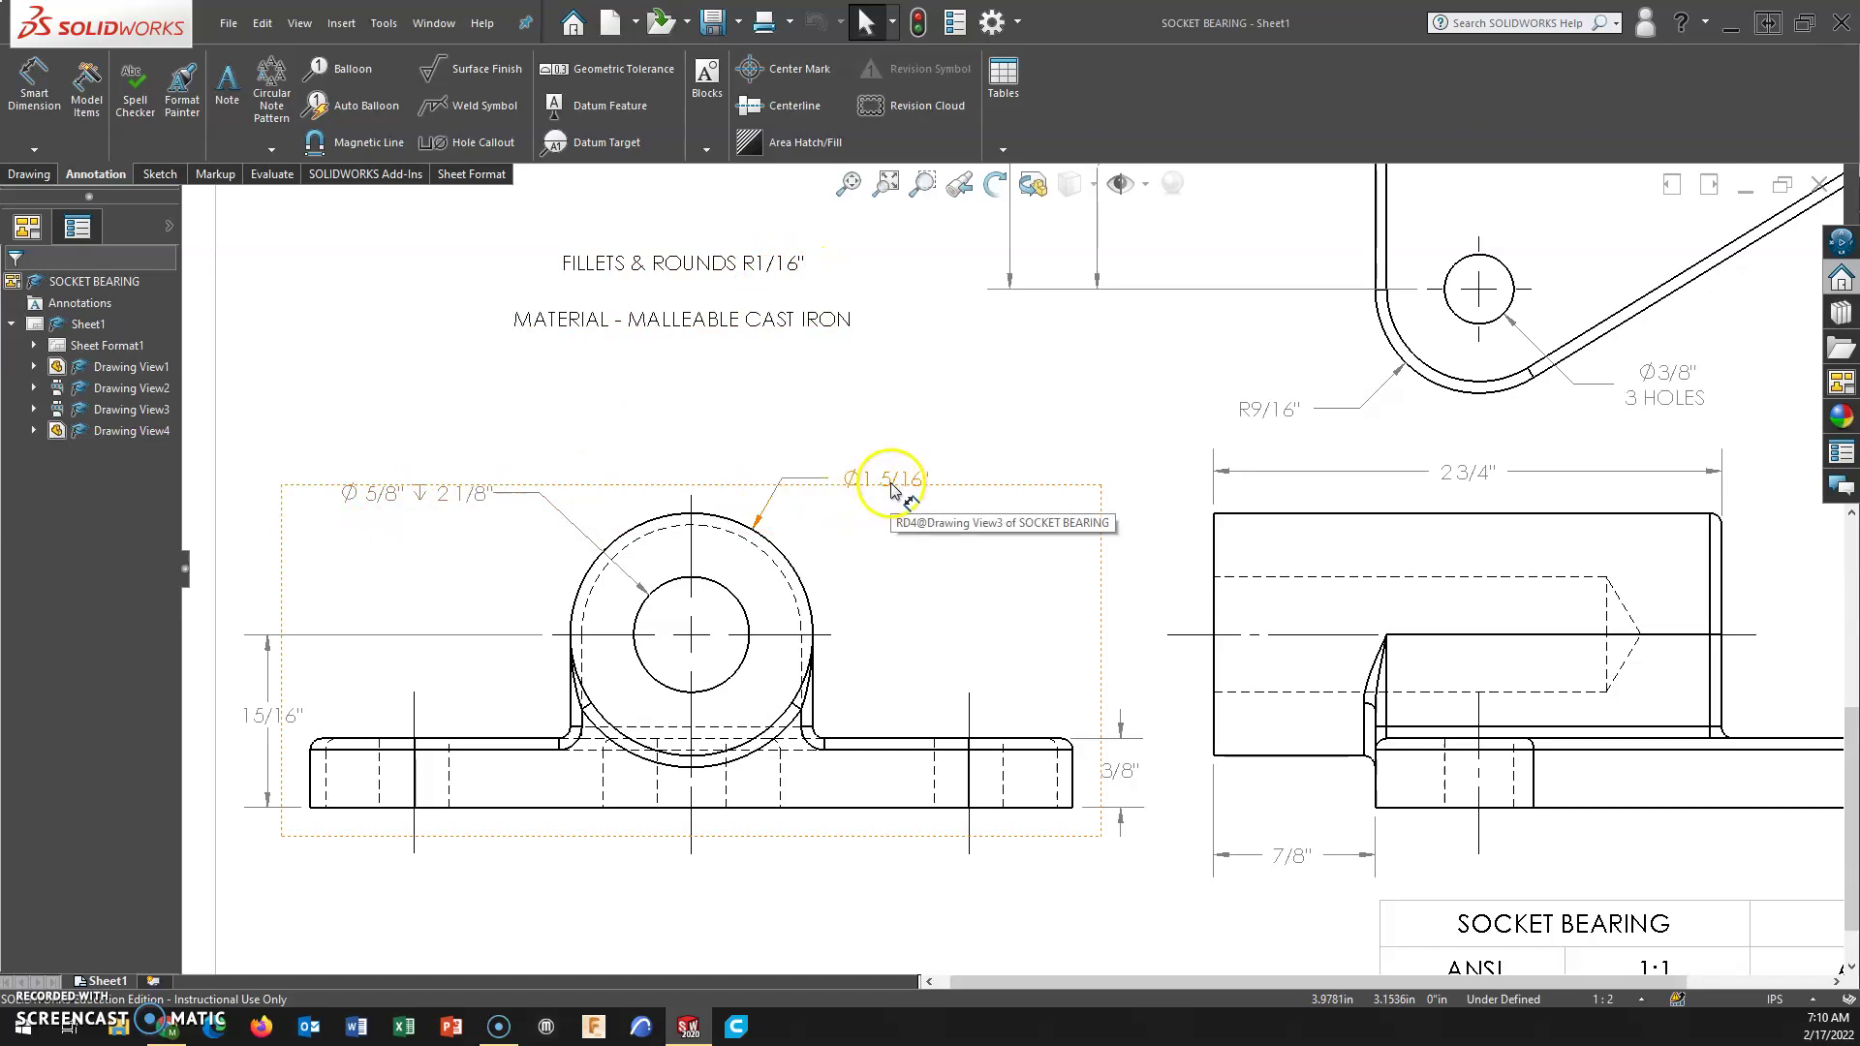
pyautogui.scroll(-5, 890, 489)
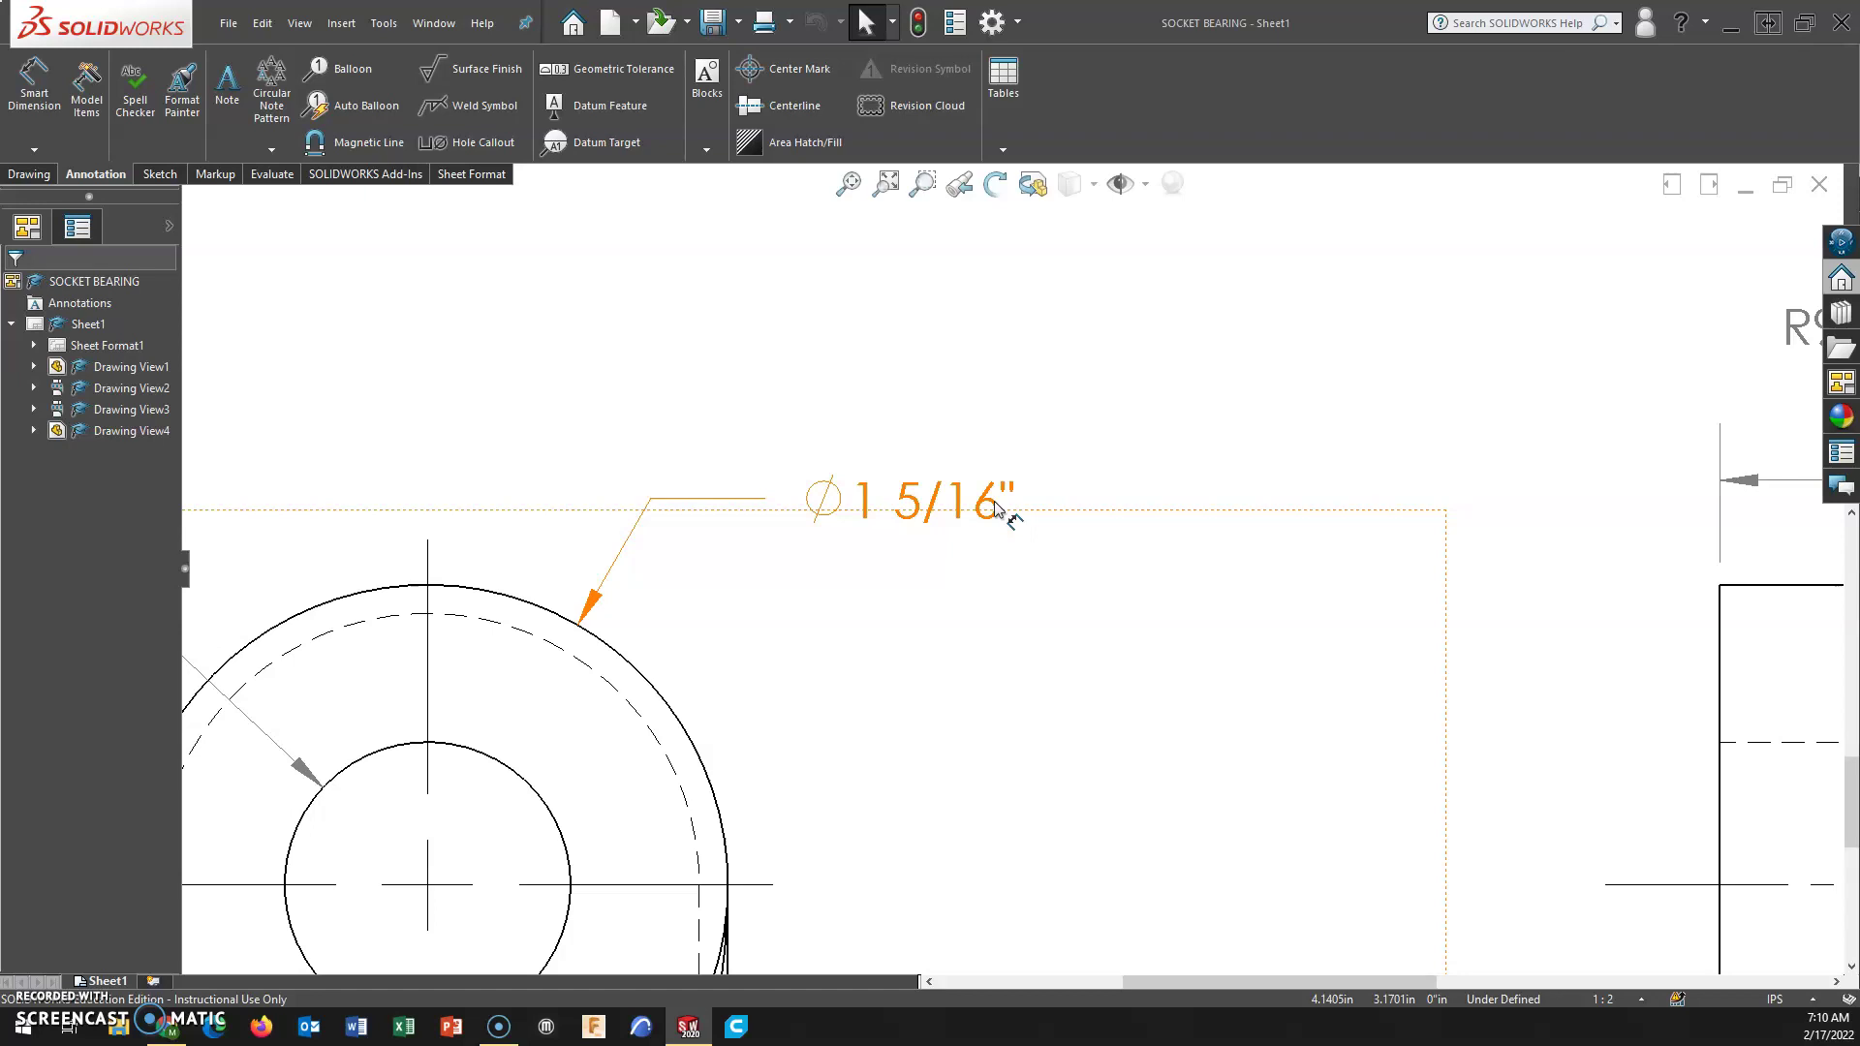
pyautogui.click(1017, 375)
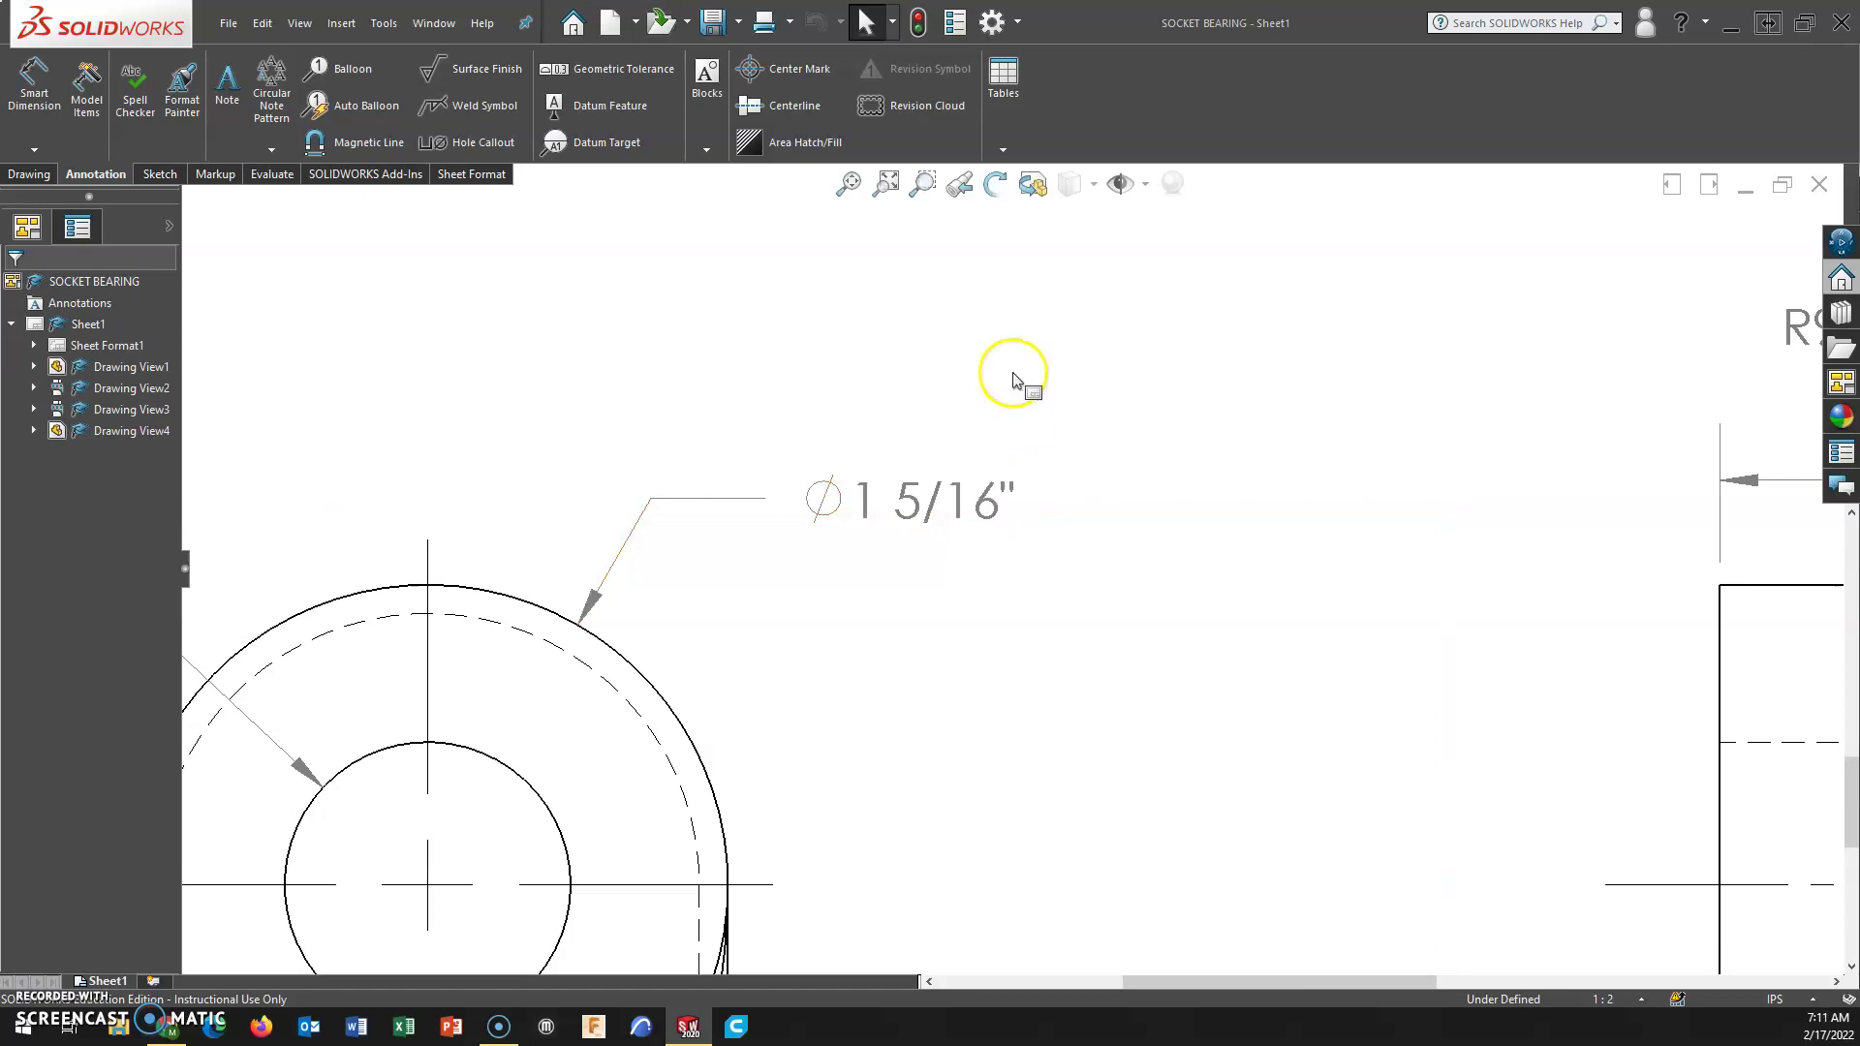
# In Document Properties > Dimensions, choose the stacked fractional style so Ø1 5/16" displays stacked.
pyautogui.click(992, 23)
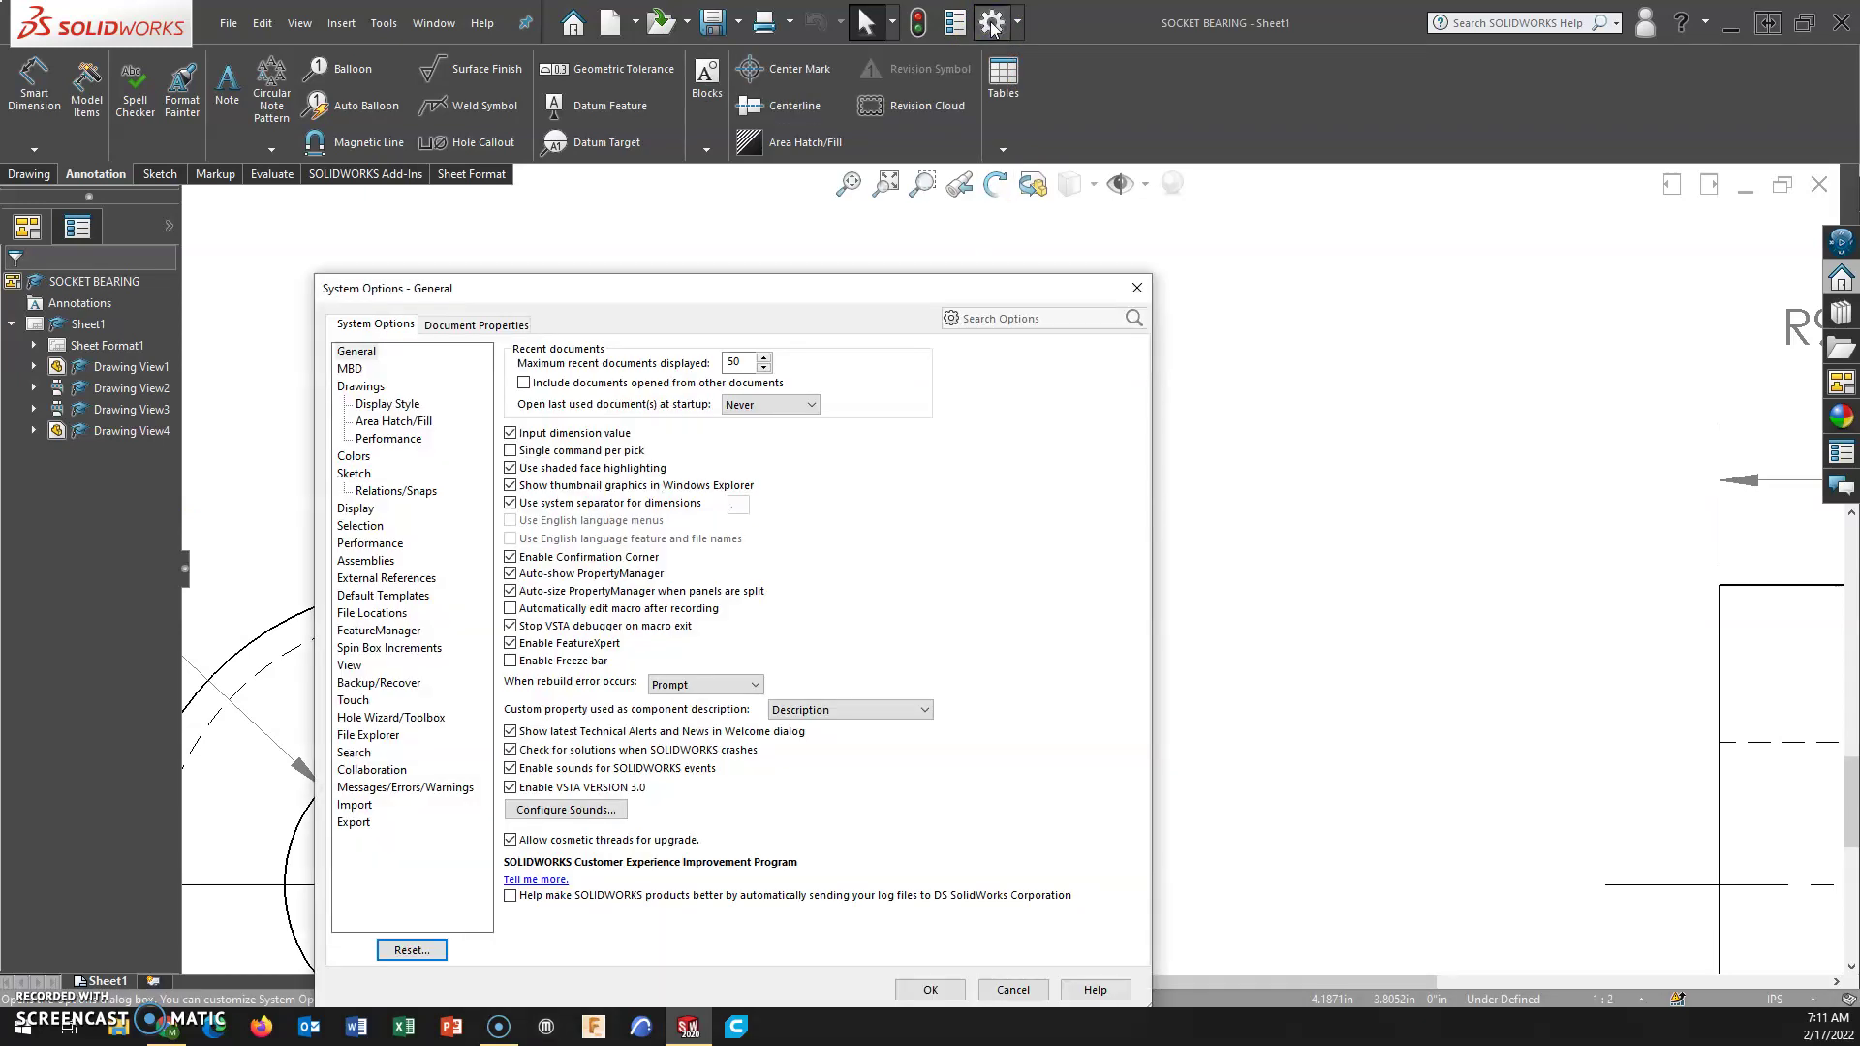
pyautogui.click(484, 323)
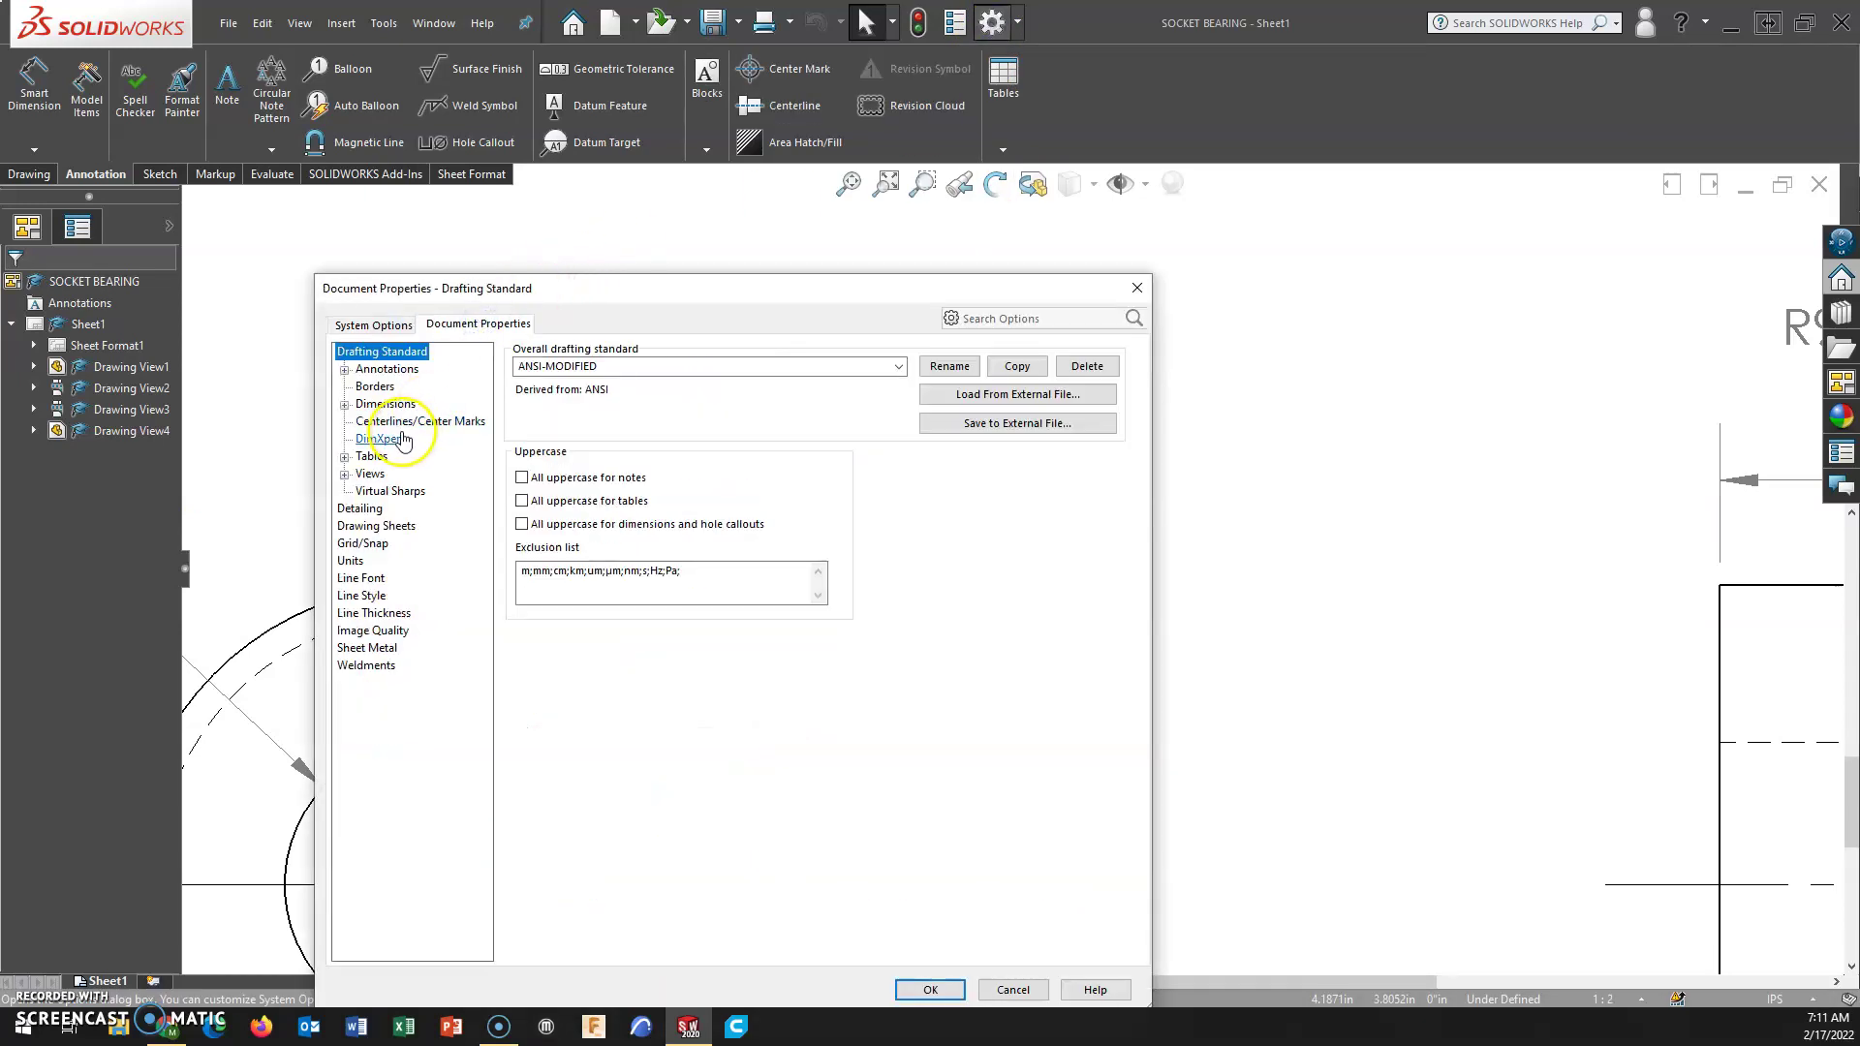
pyautogui.click(378, 407)
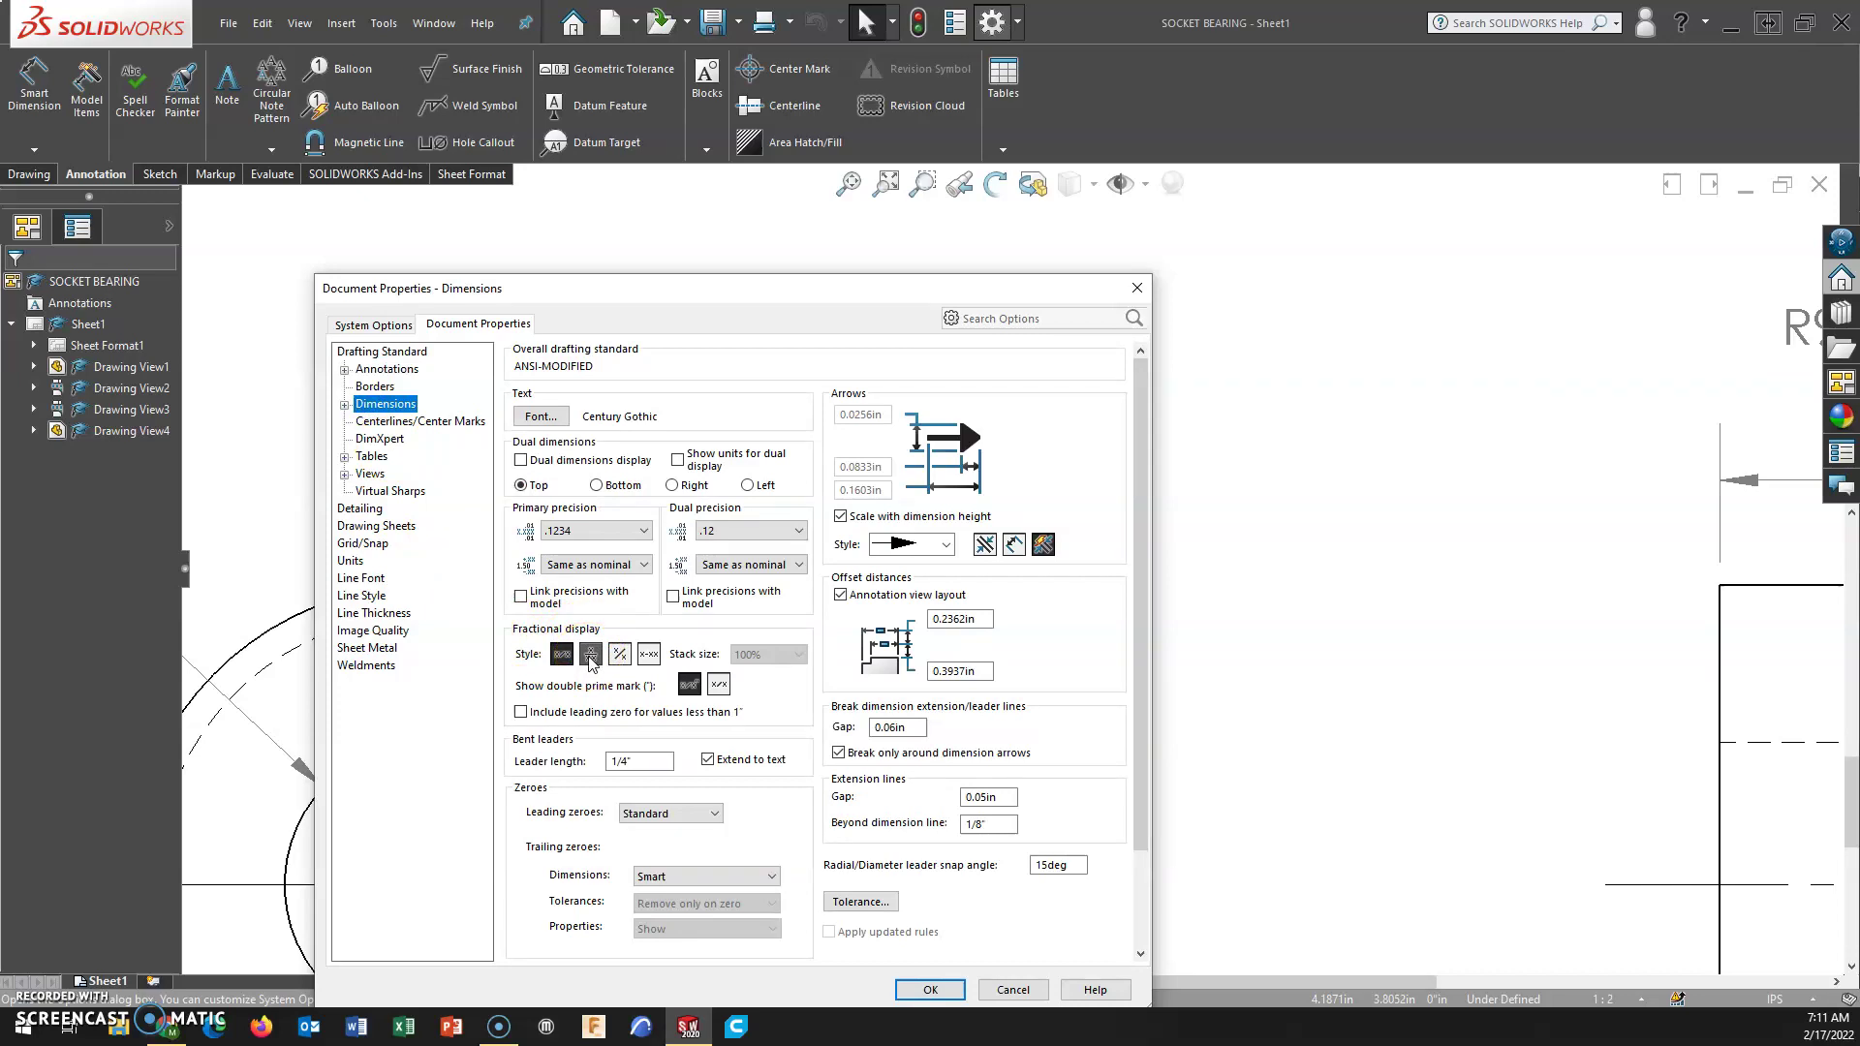
pyautogui.click(590, 655)
pyautogui.click(589, 656)
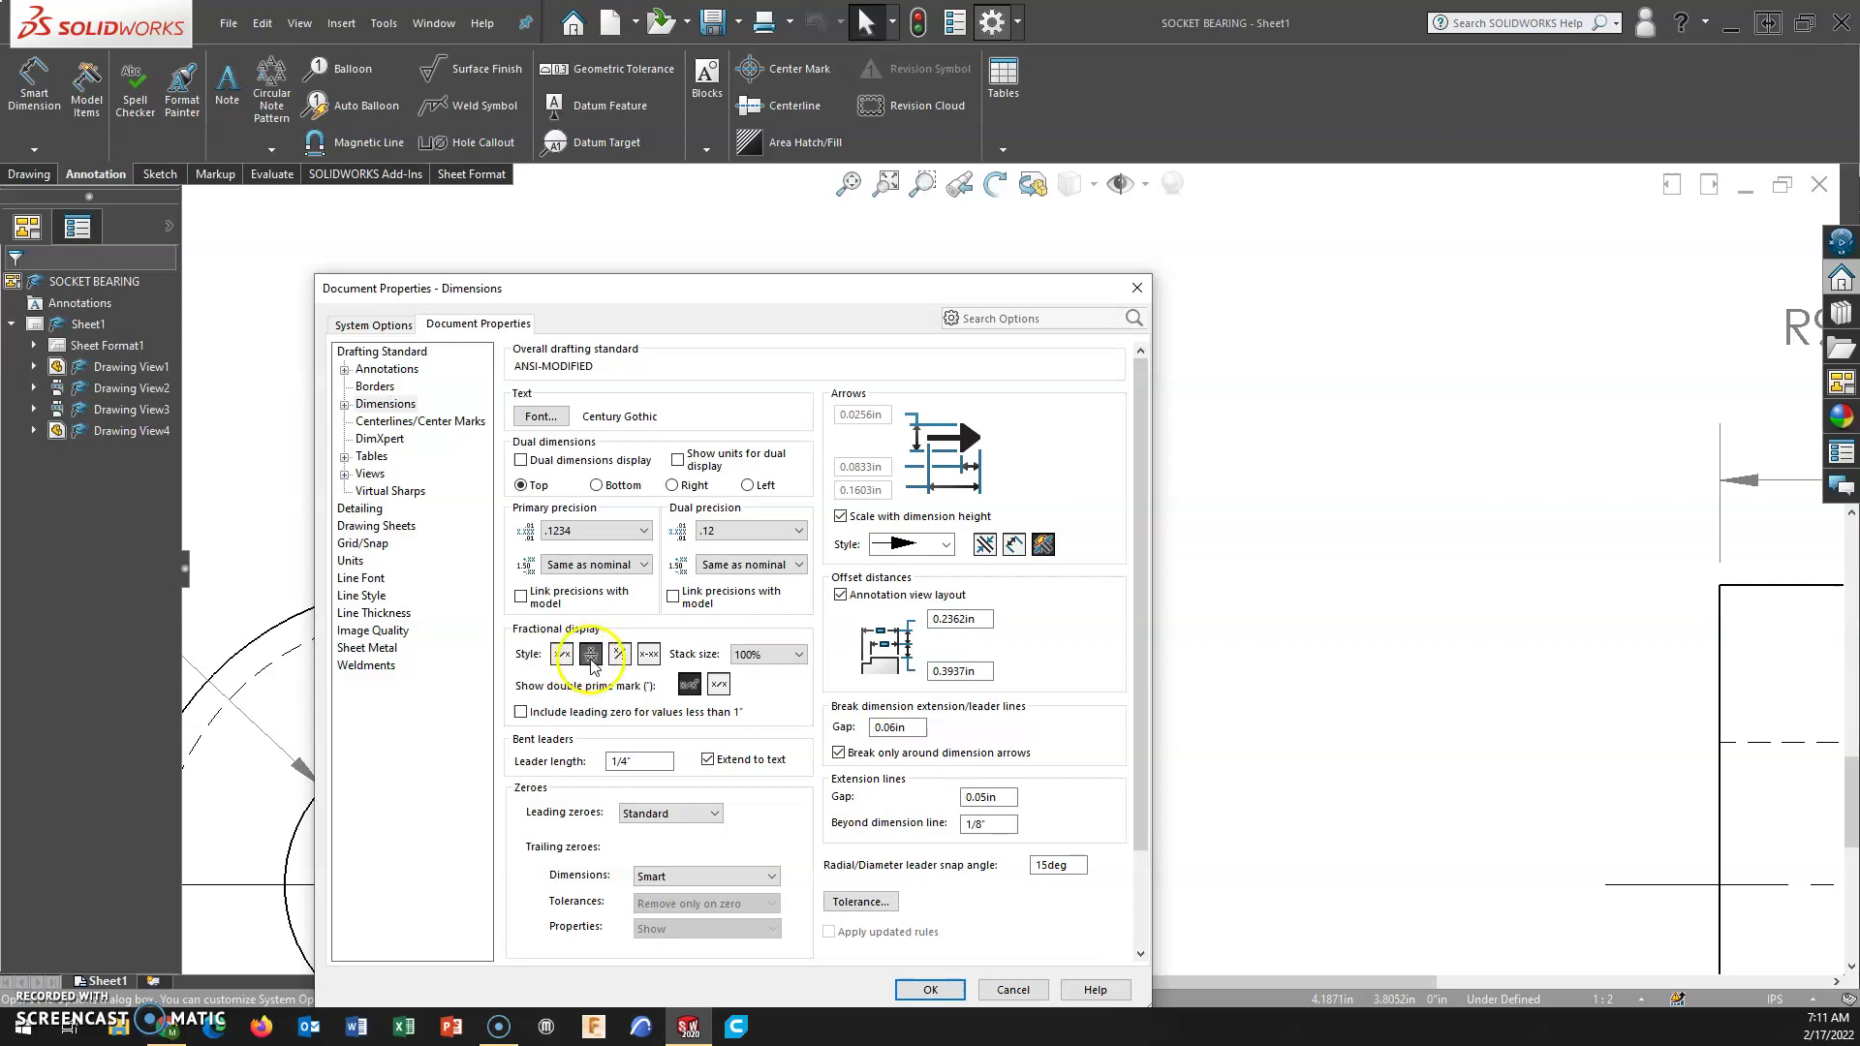
pyautogui.click(930, 988)
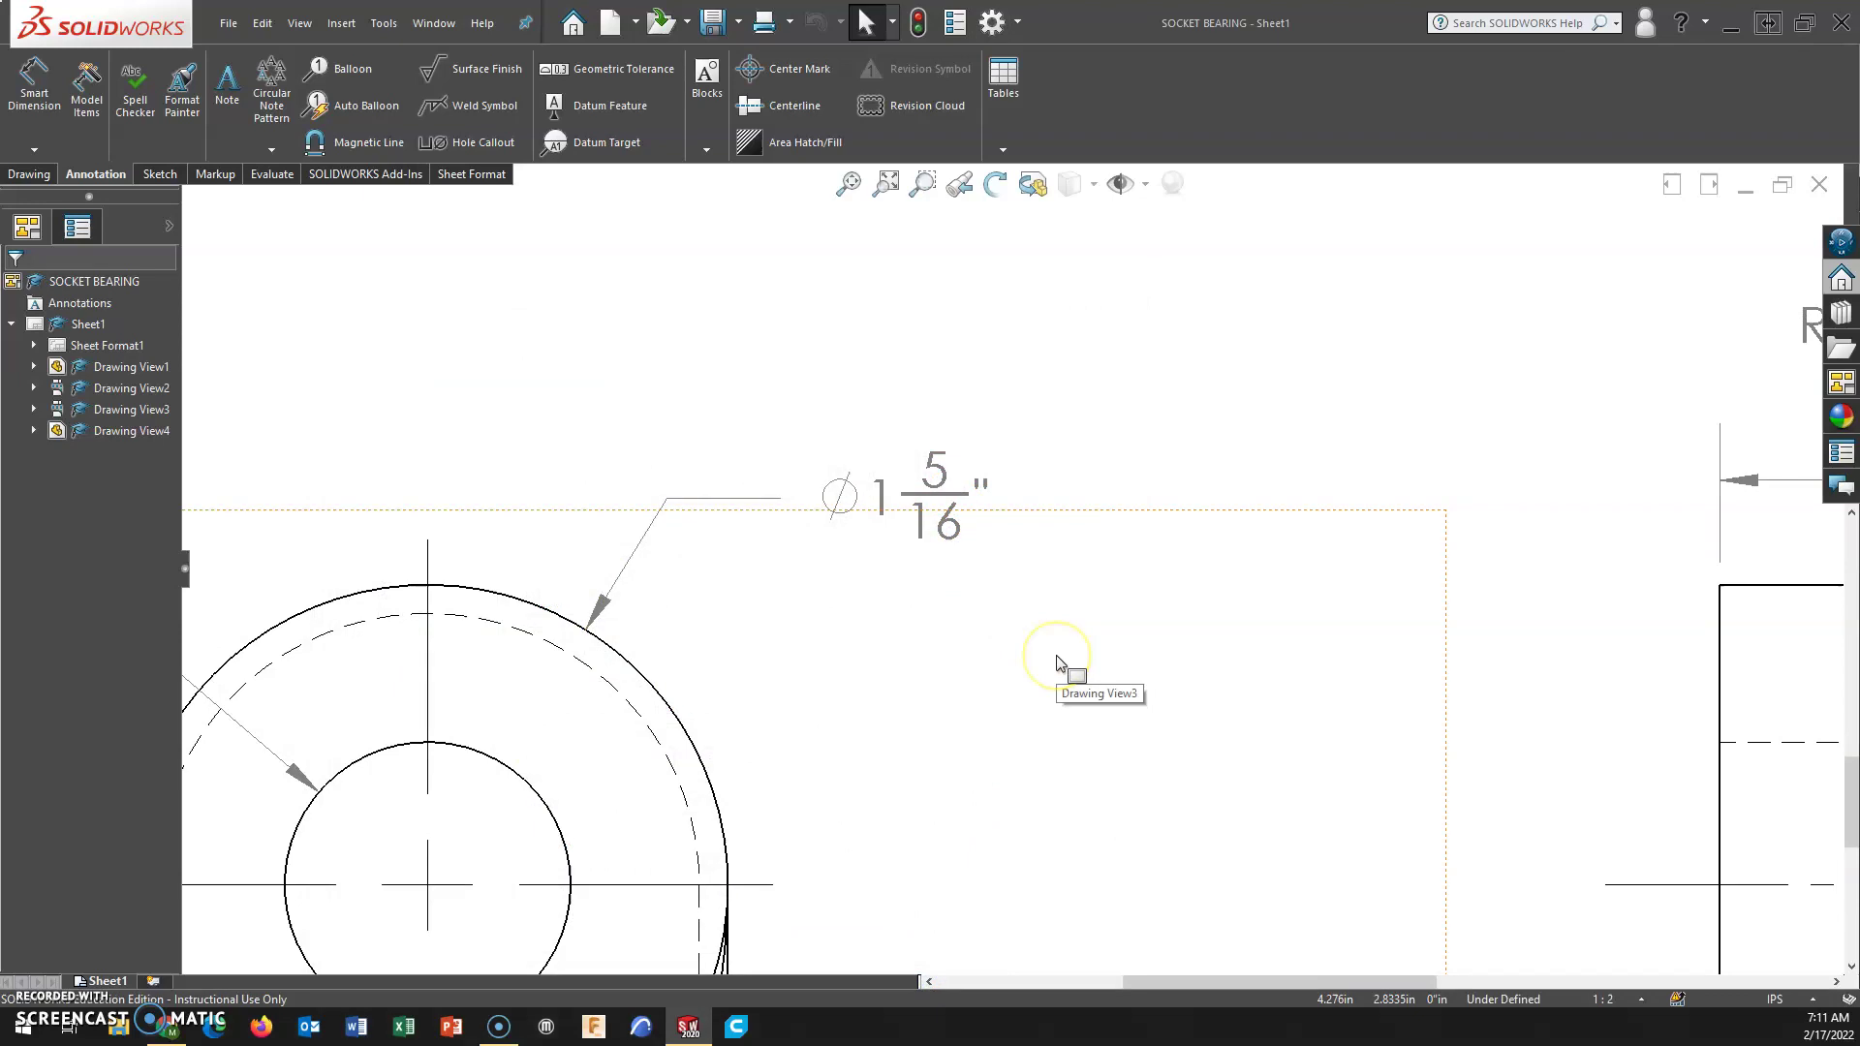
pyautogui.scroll(3, 921, 552)
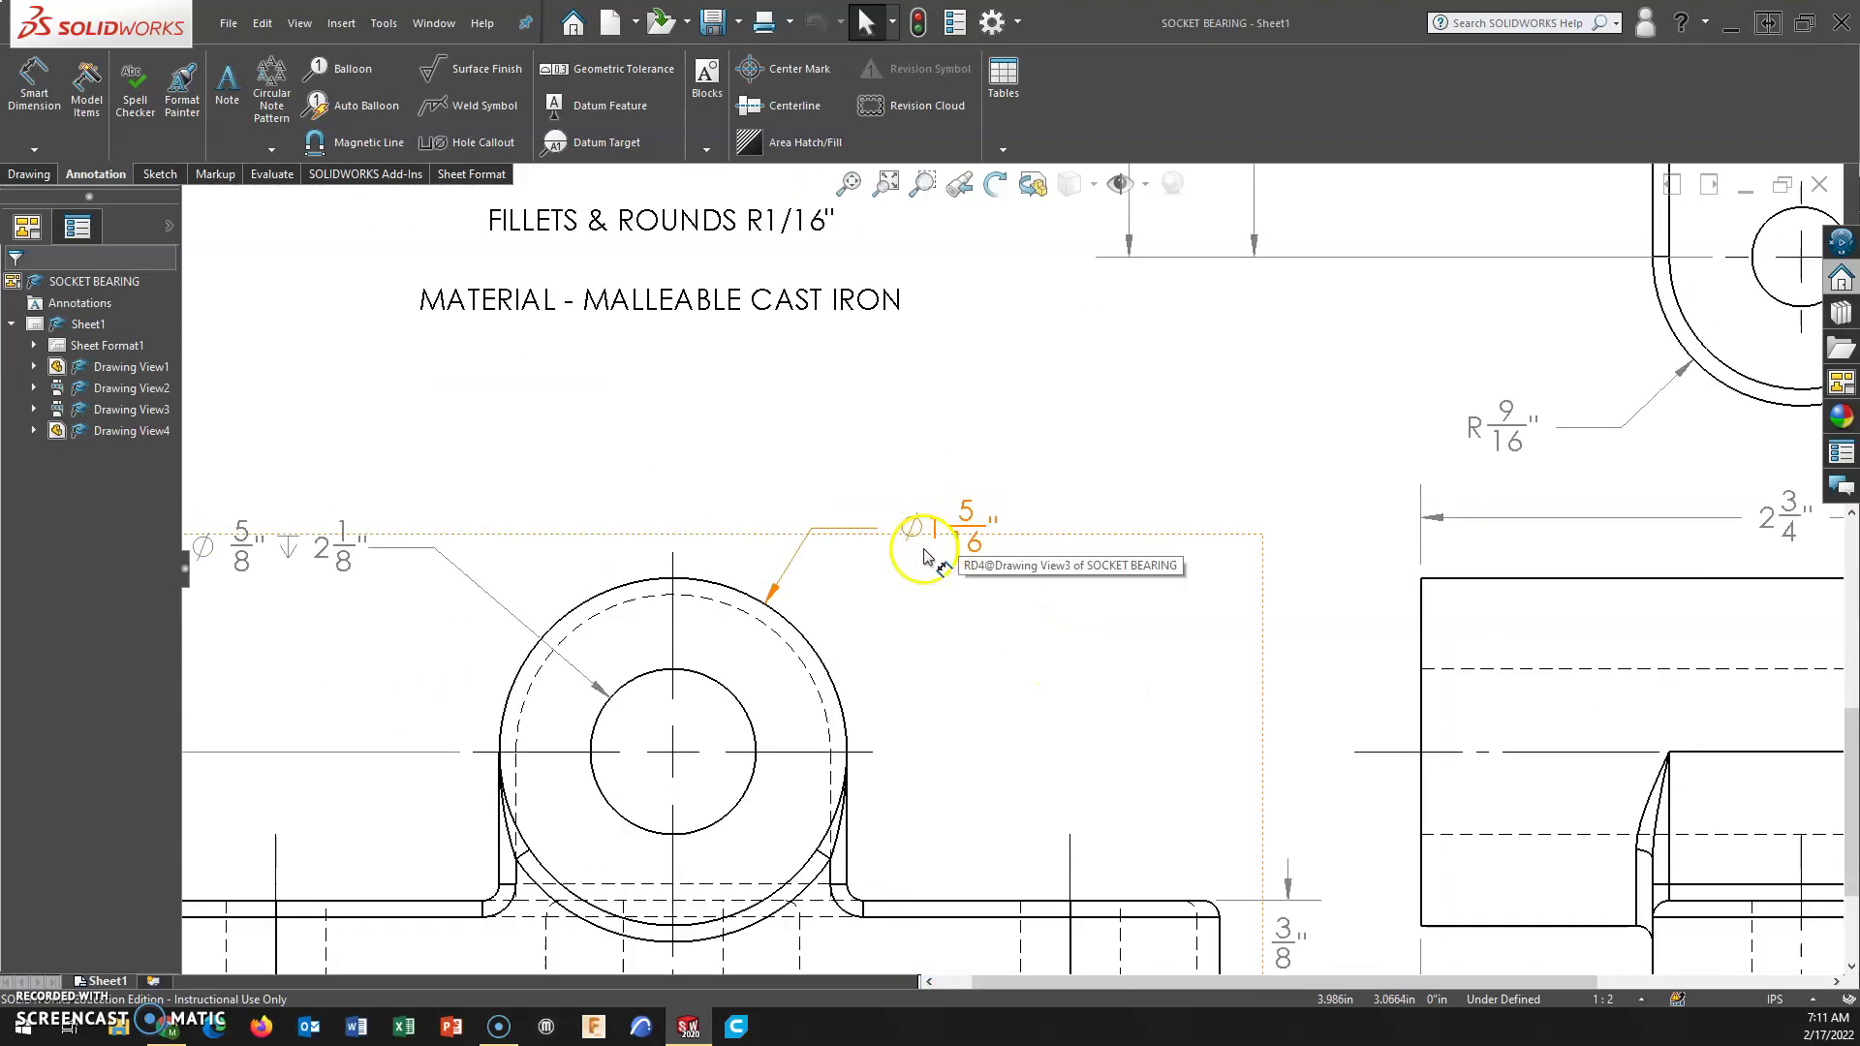
pyautogui.scroll(-4, 862, 378)
pyautogui.scroll(-2, 900, 397)
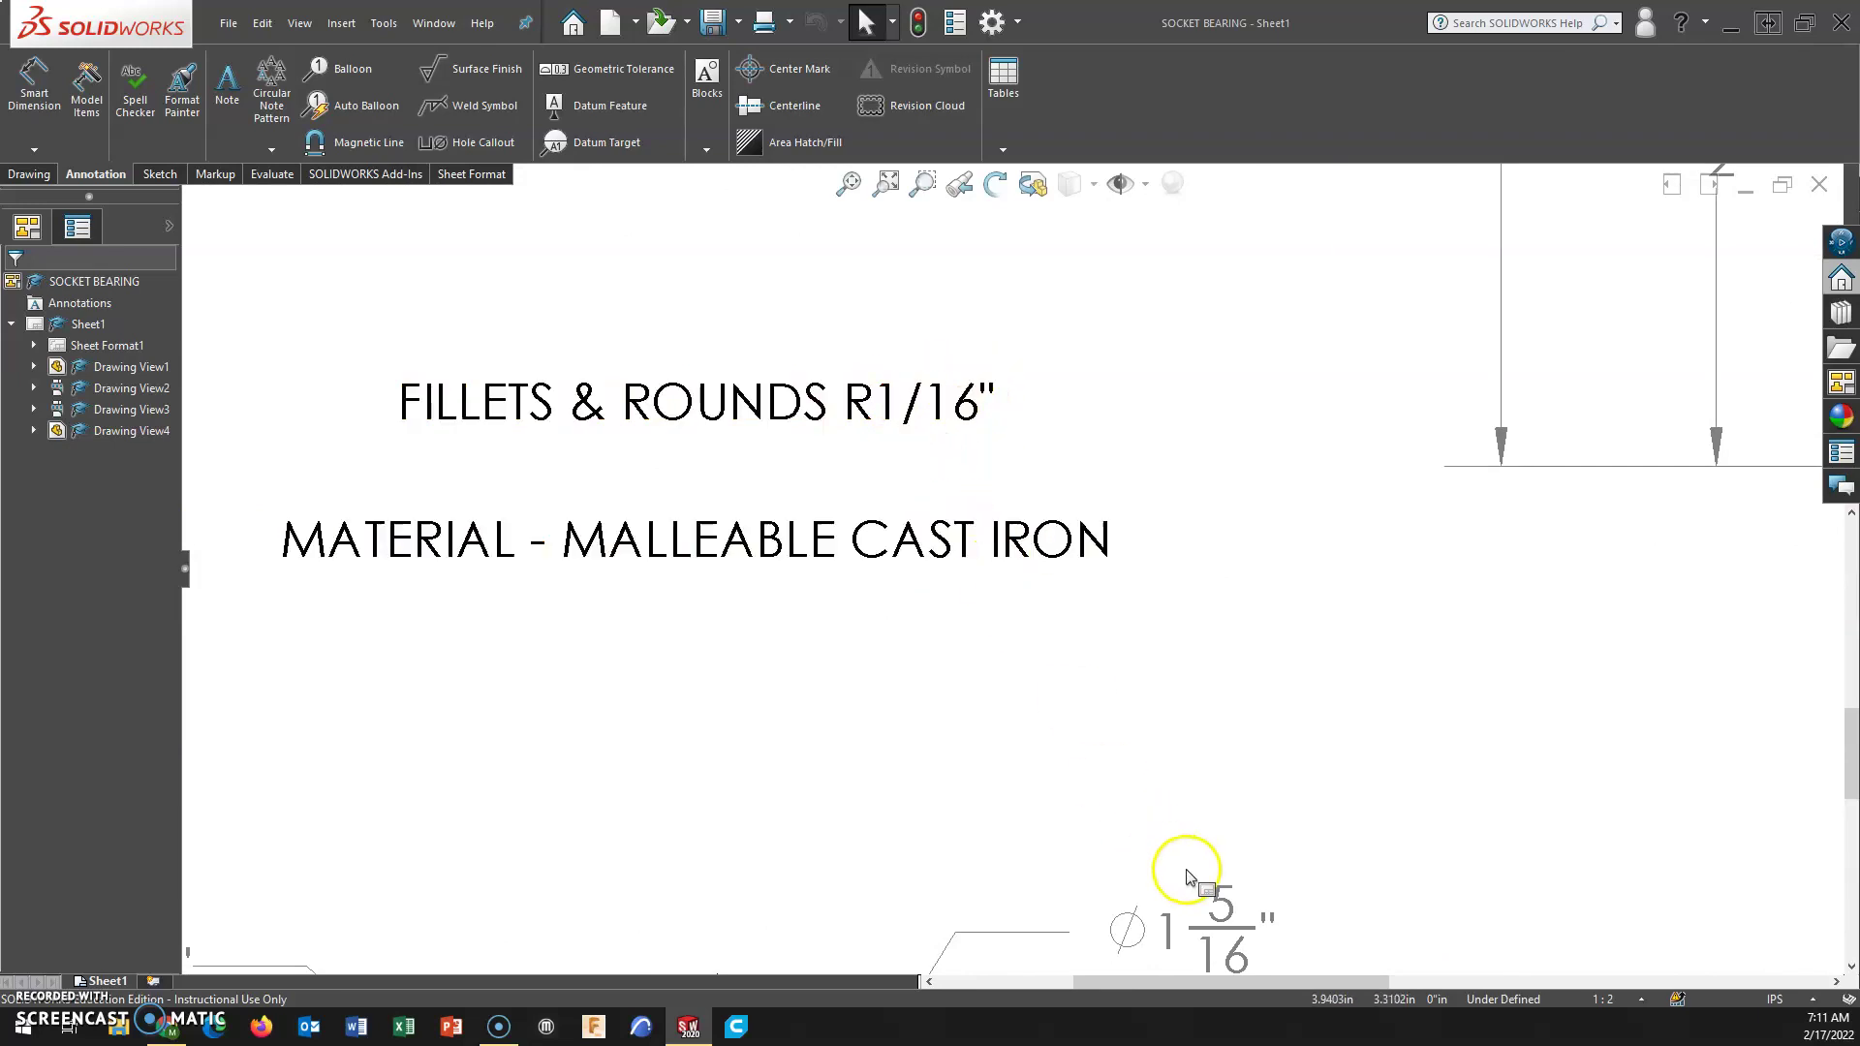
# Switch the Document Properties dimension fraction style back to single-line fractions.
pyautogui.click(990, 21)
pyautogui.click(478, 323)
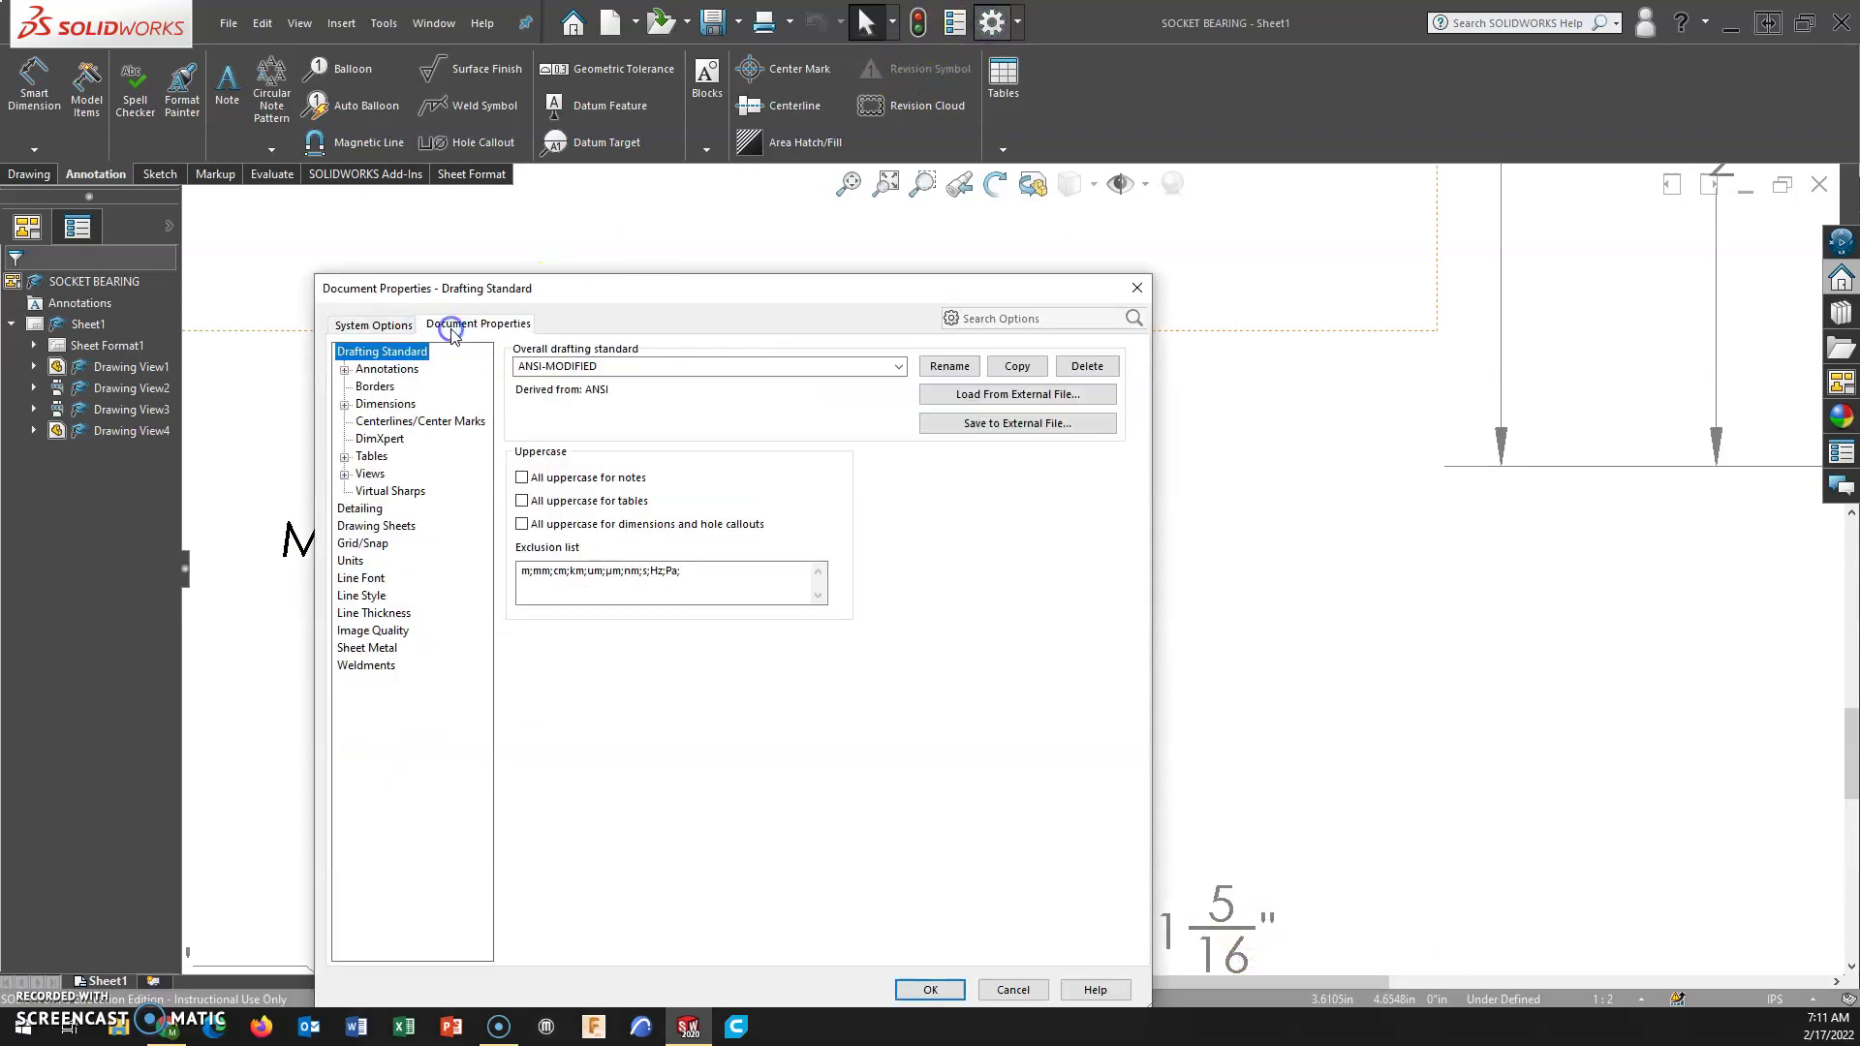
pyautogui.click(384, 403)
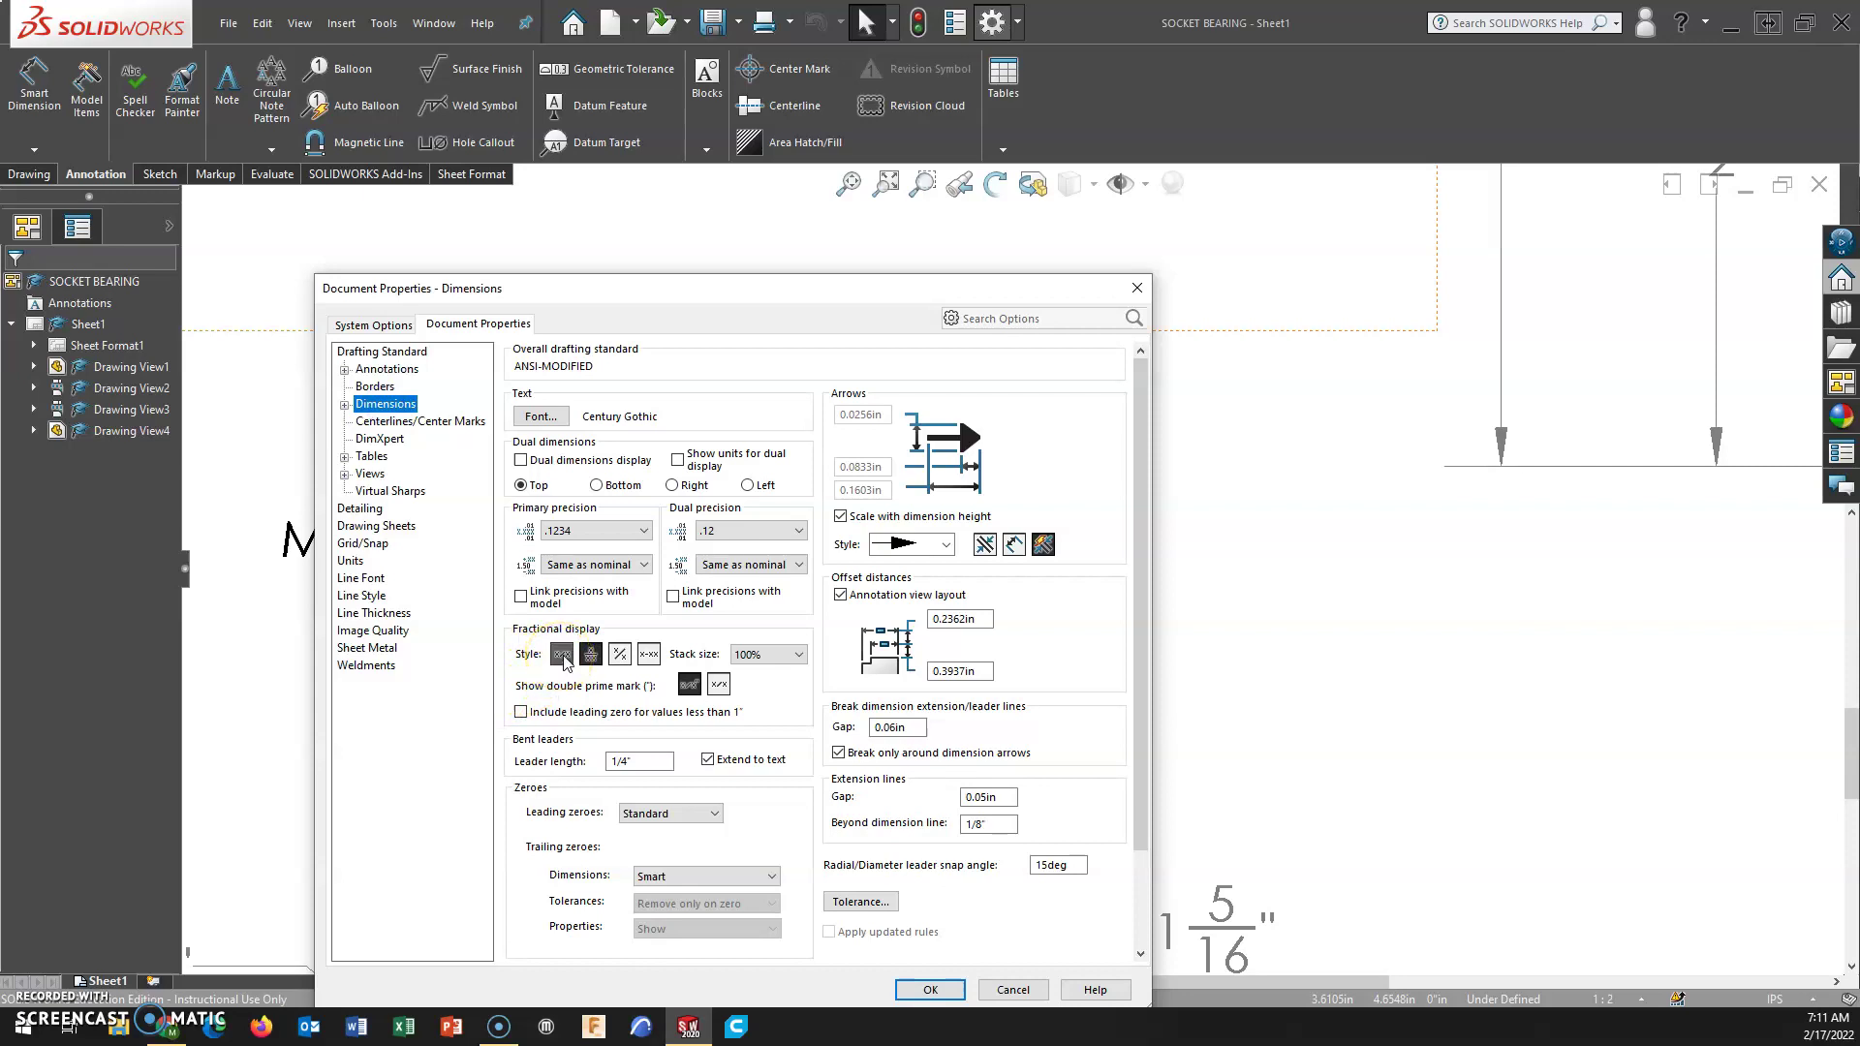
pyautogui.click(929, 989)
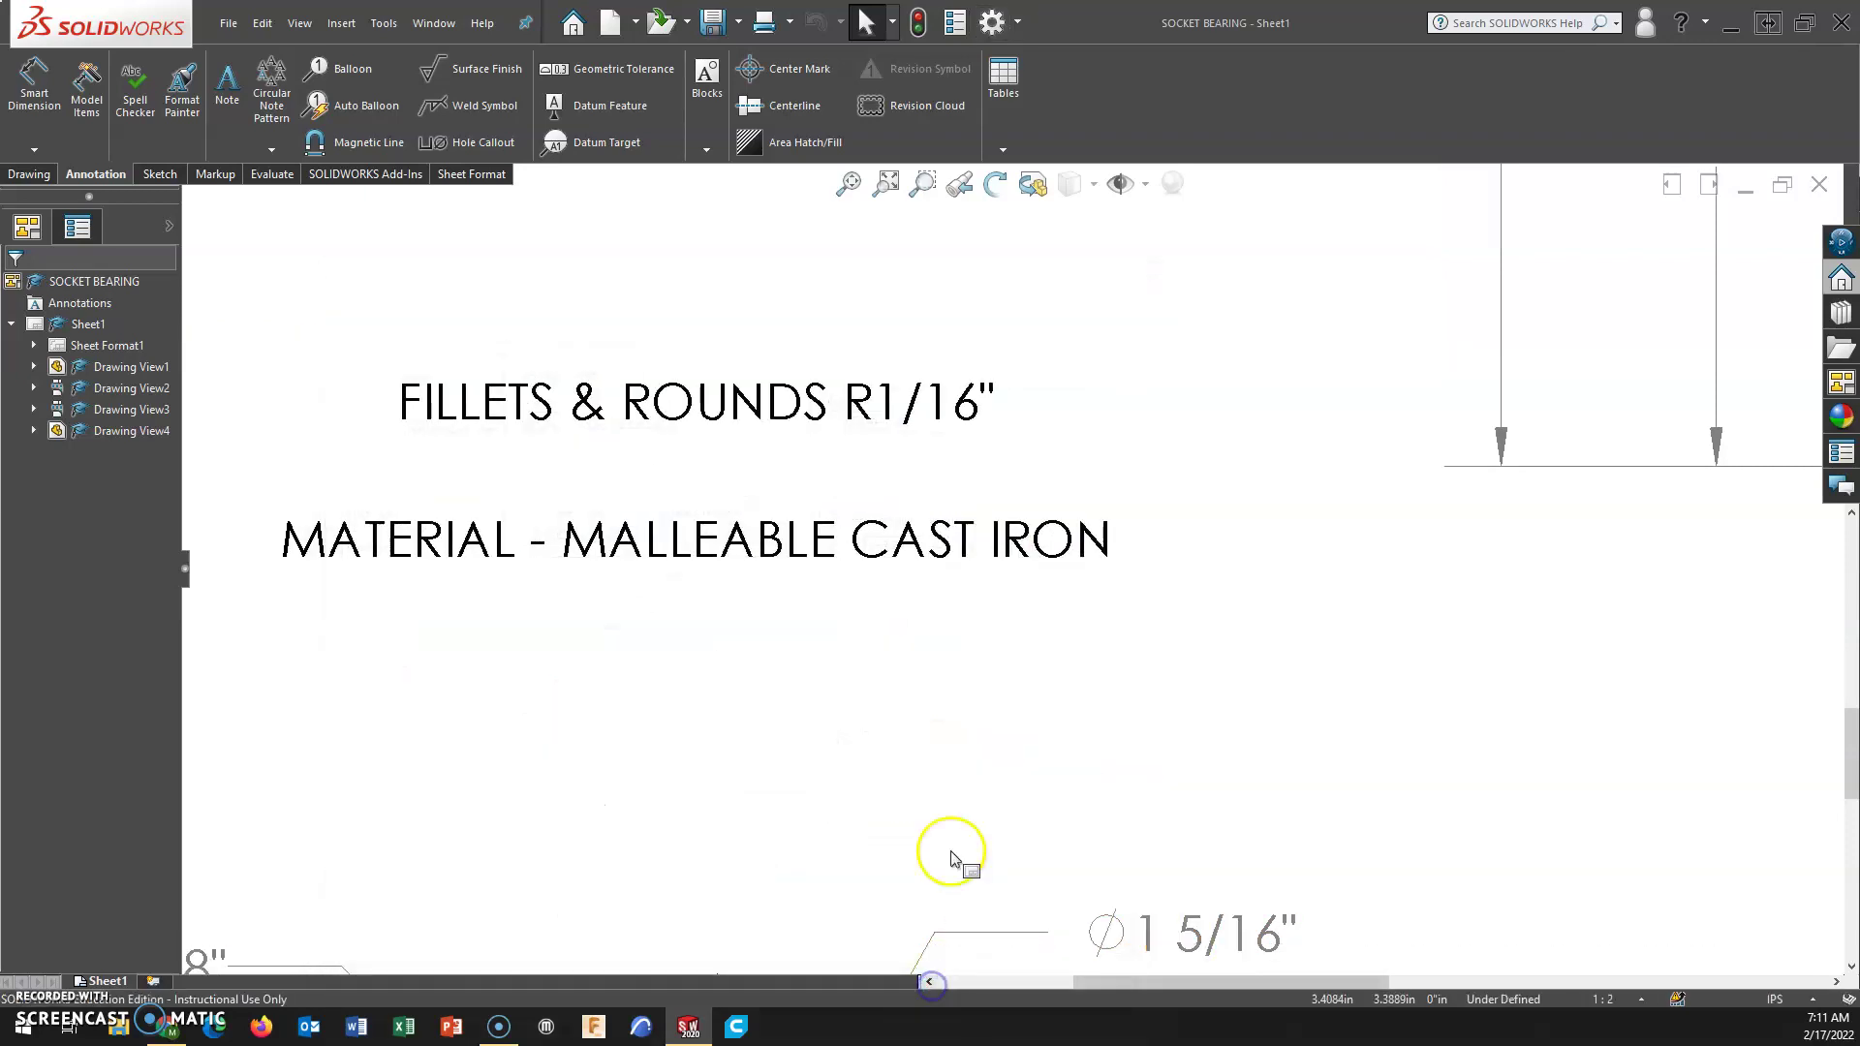
# Close the empty side pane and pan to show the model and top views.
pyautogui.scroll(-2, 756, 765)
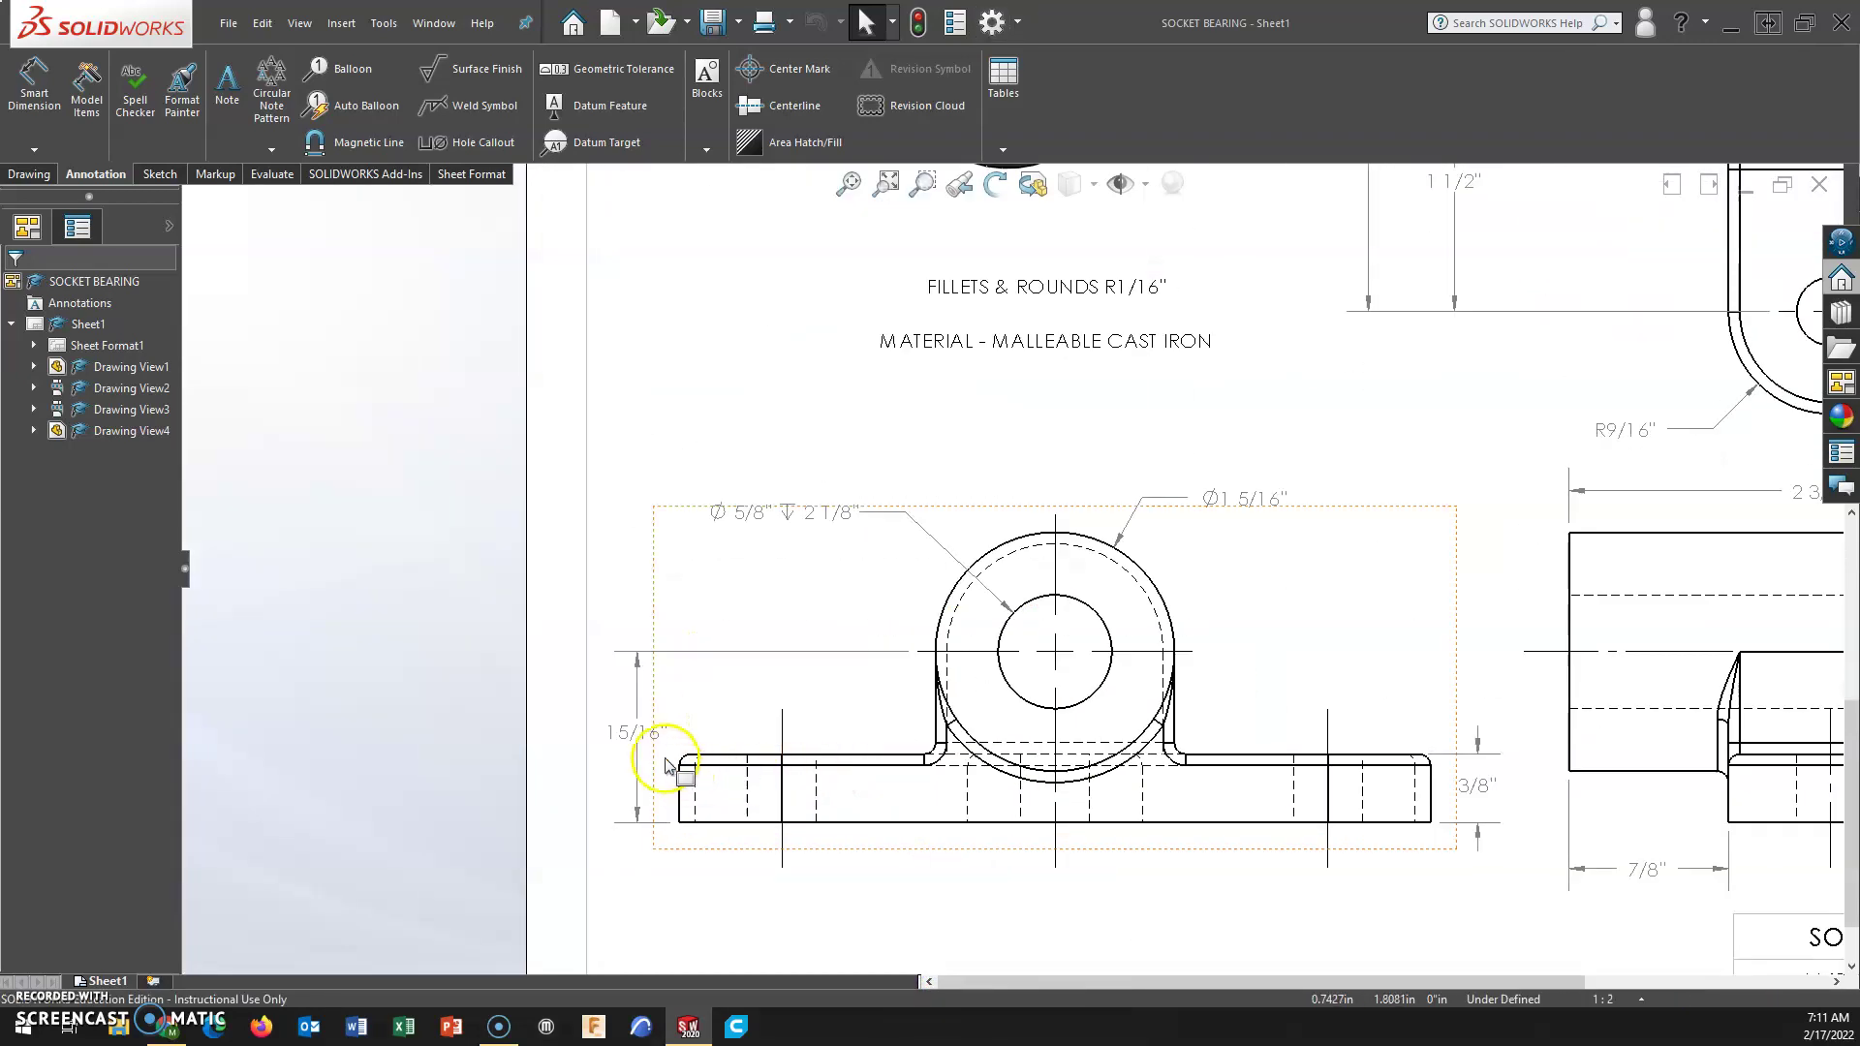
pyautogui.click(1473, 531)
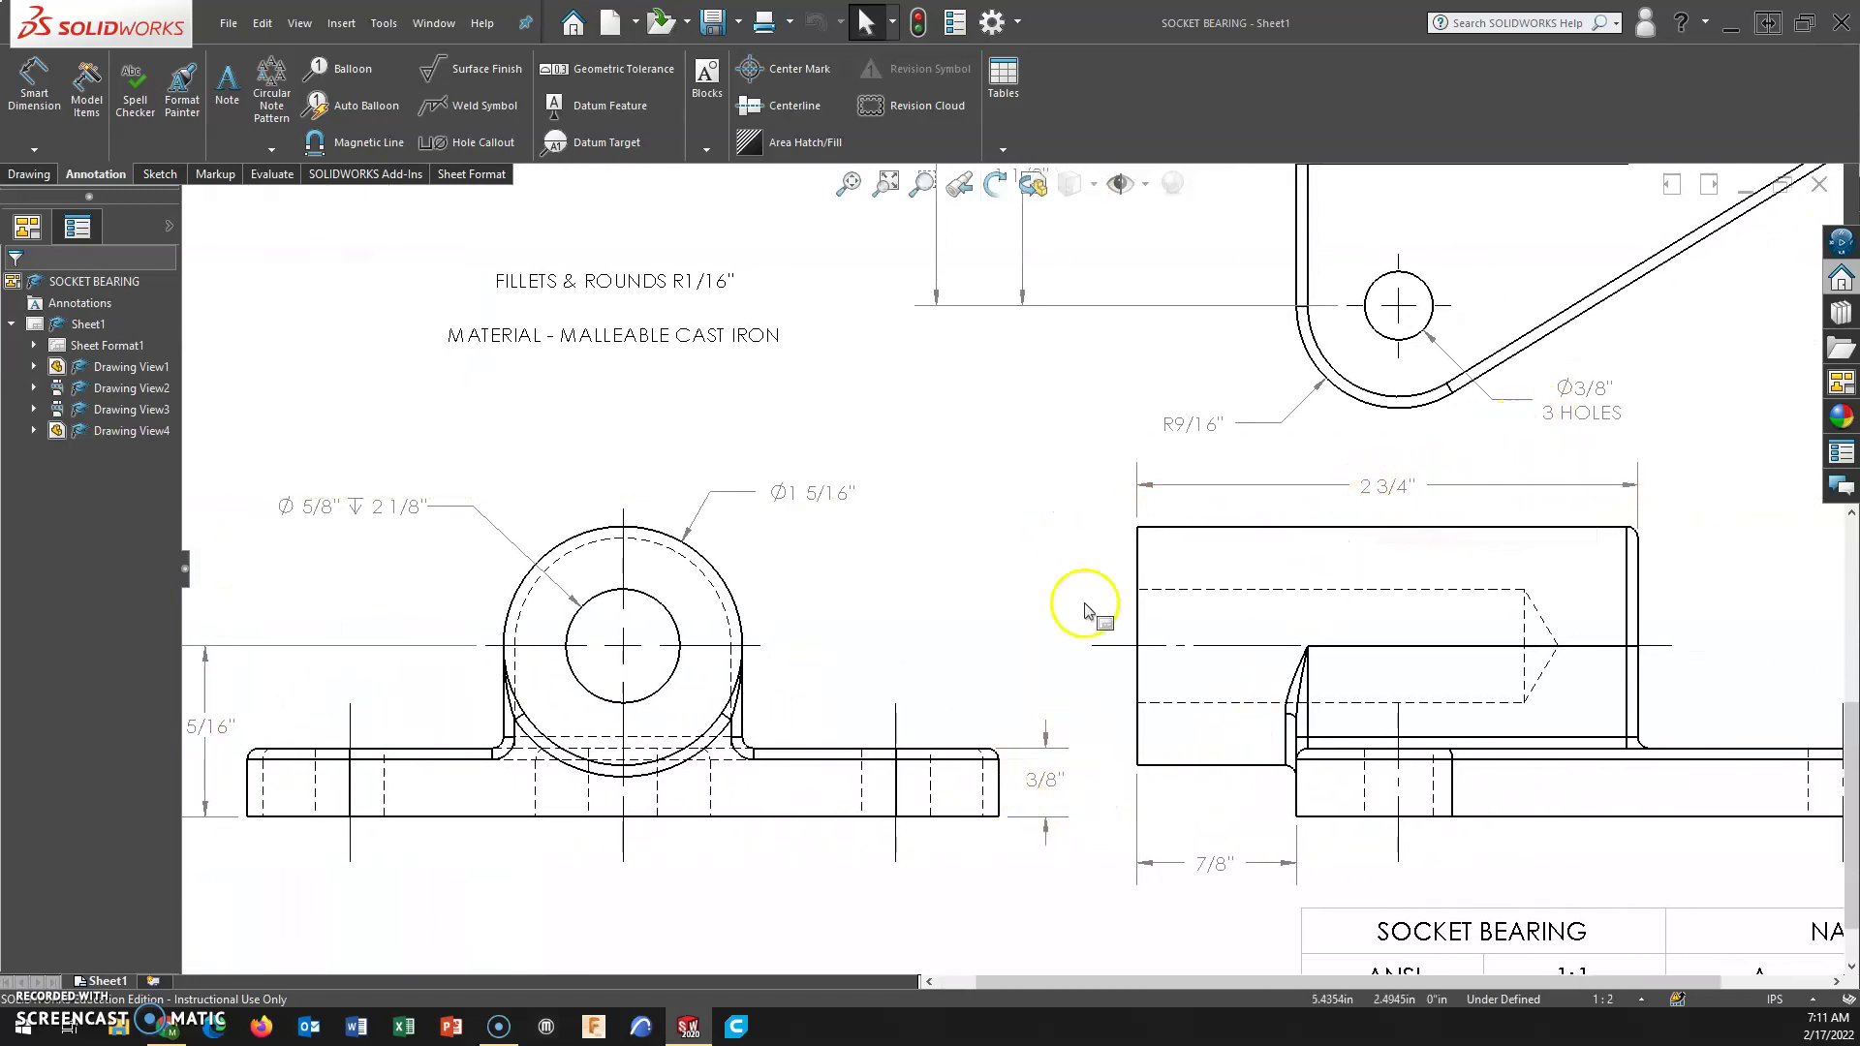
pyautogui.moveTo(1092, 614); pyautogui.dragTo(985, 855, button='middle')
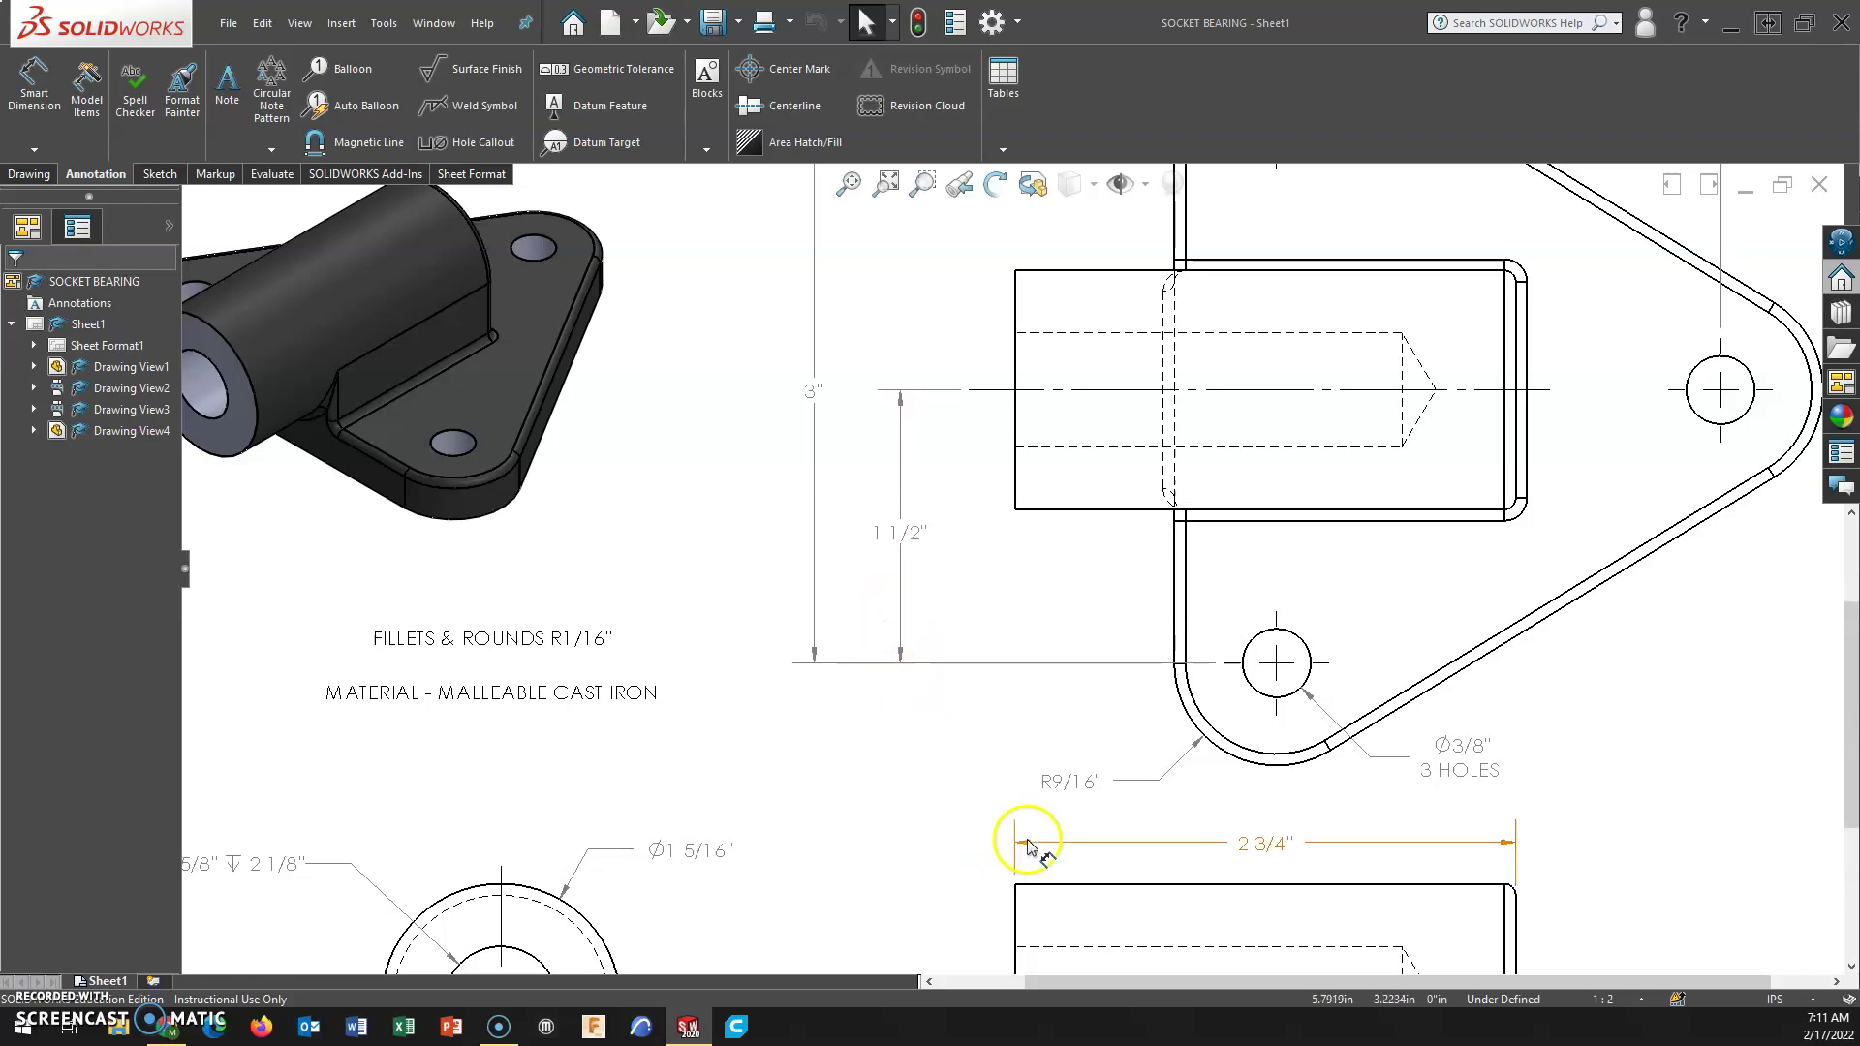